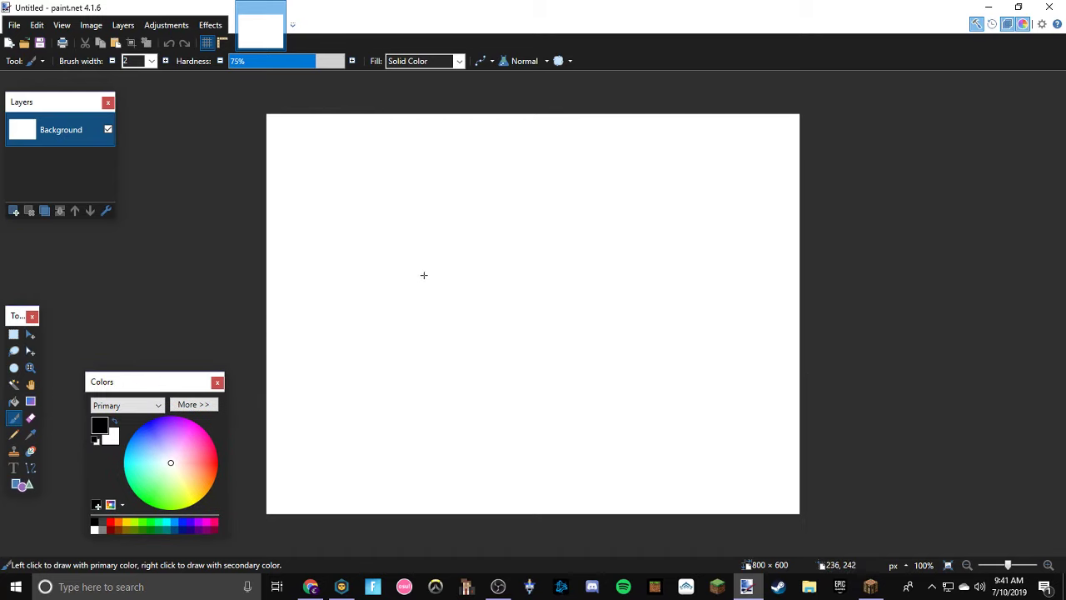
Step: Glance at the YouTube upload page in the browser, then return to paint.net
click(310, 585)
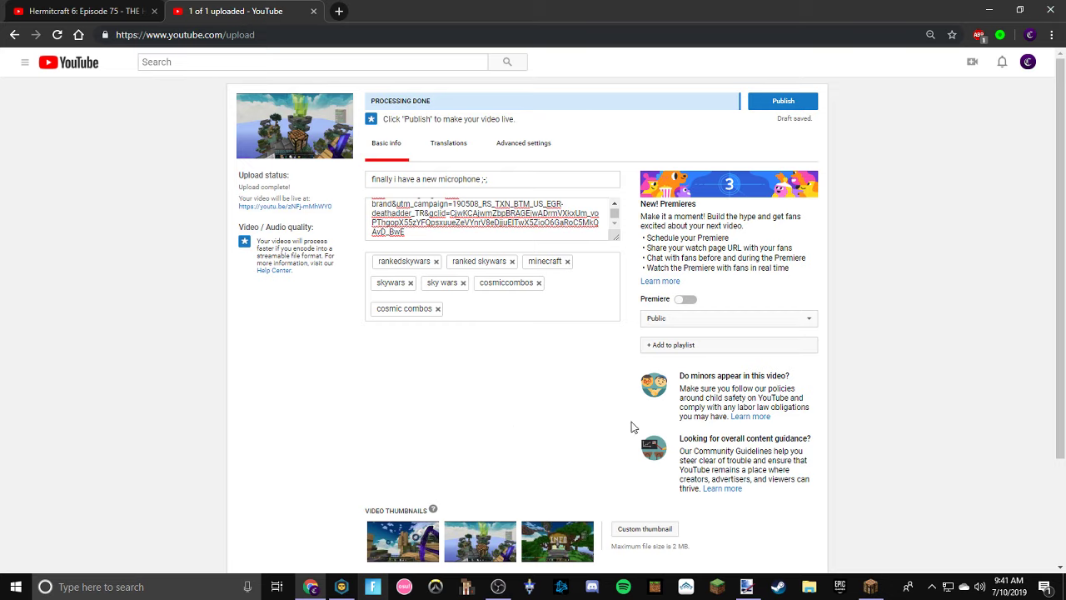
click(984, 8)
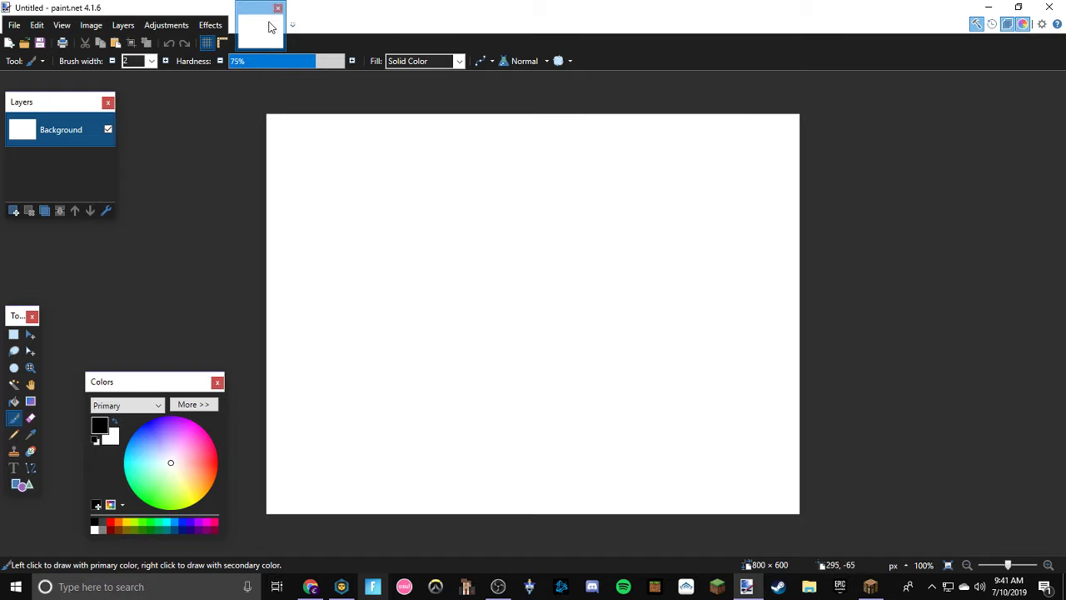
click(312, 586)
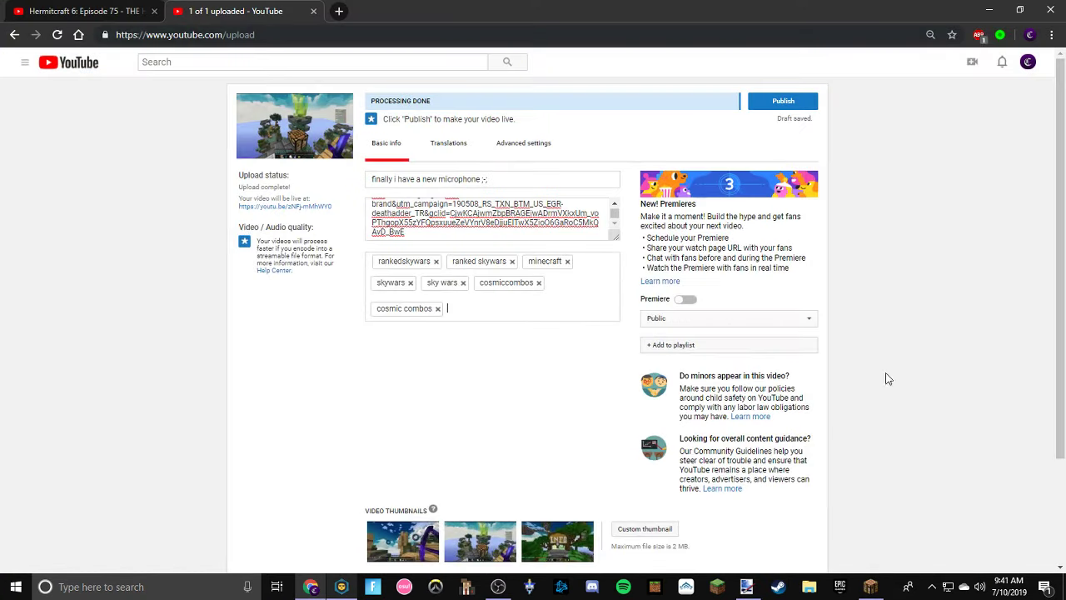
scroll(712, 433, down, 2)
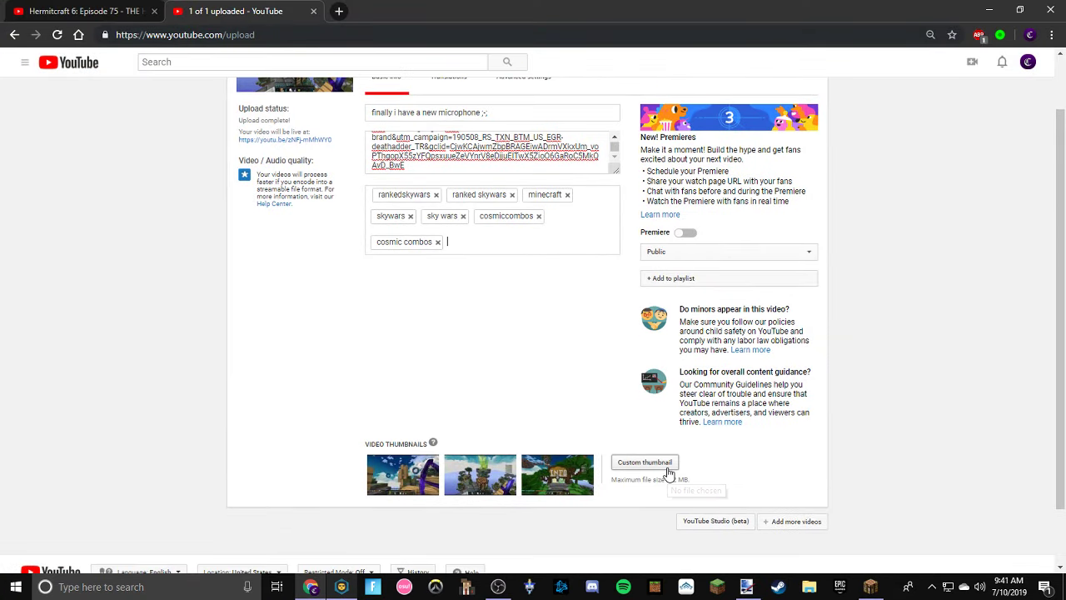
scroll(588, 467, up, 2)
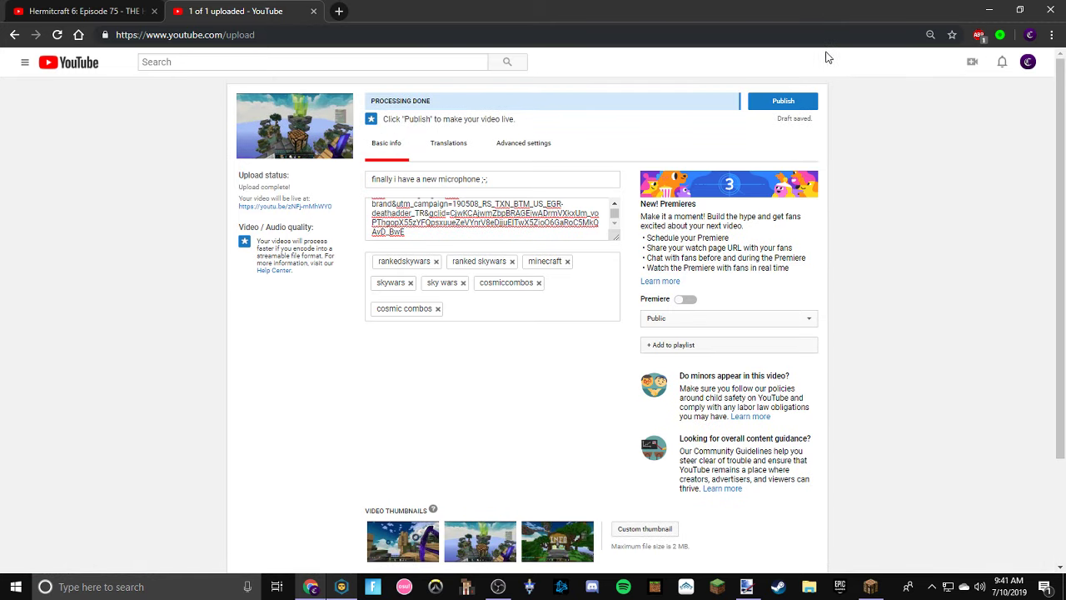
click(989, 9)
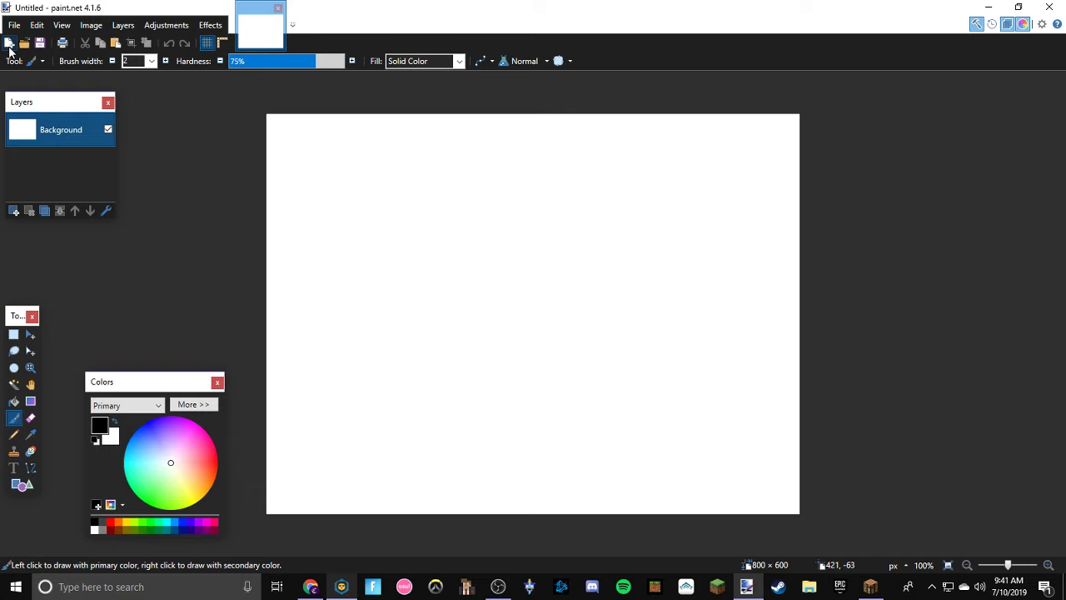
Step: Create a new 1600 × 900 pixel image and zoom out to fit it
click(15, 26)
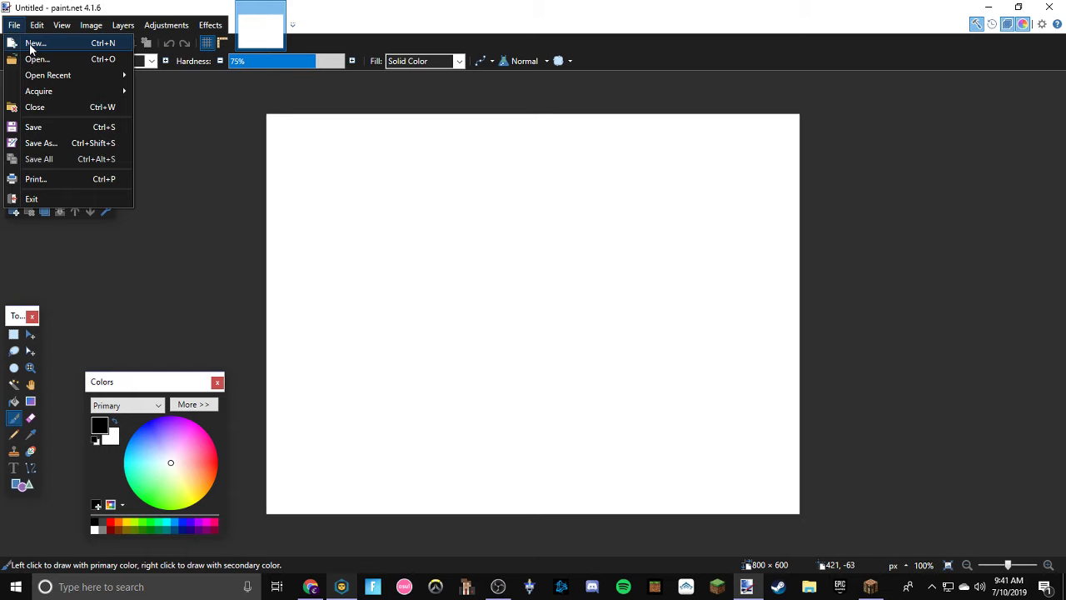
click(32, 44)
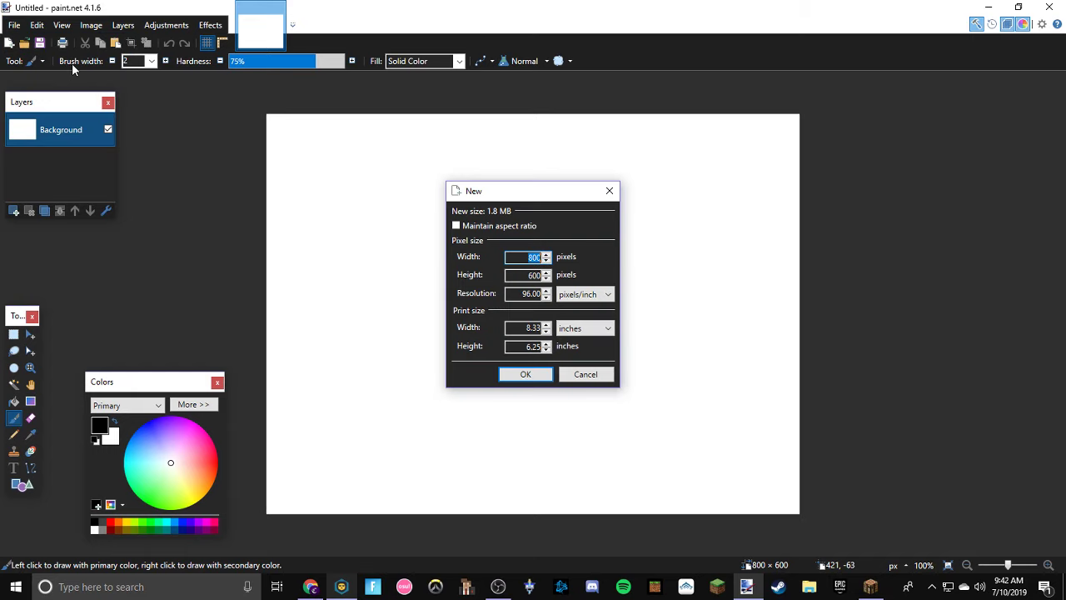
text(61)
key(BackSpace)
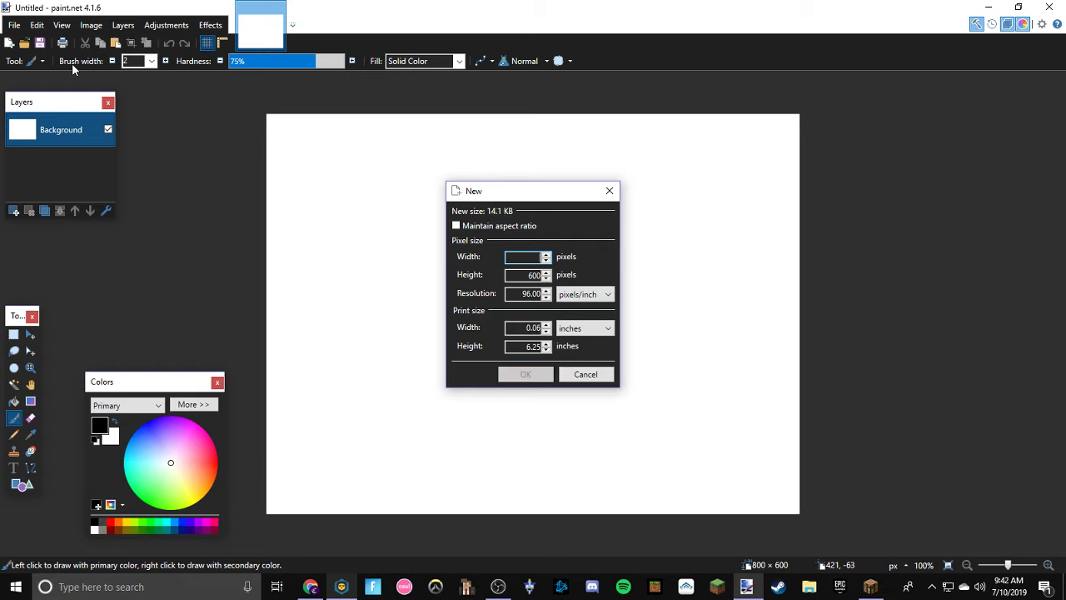
text(1600)
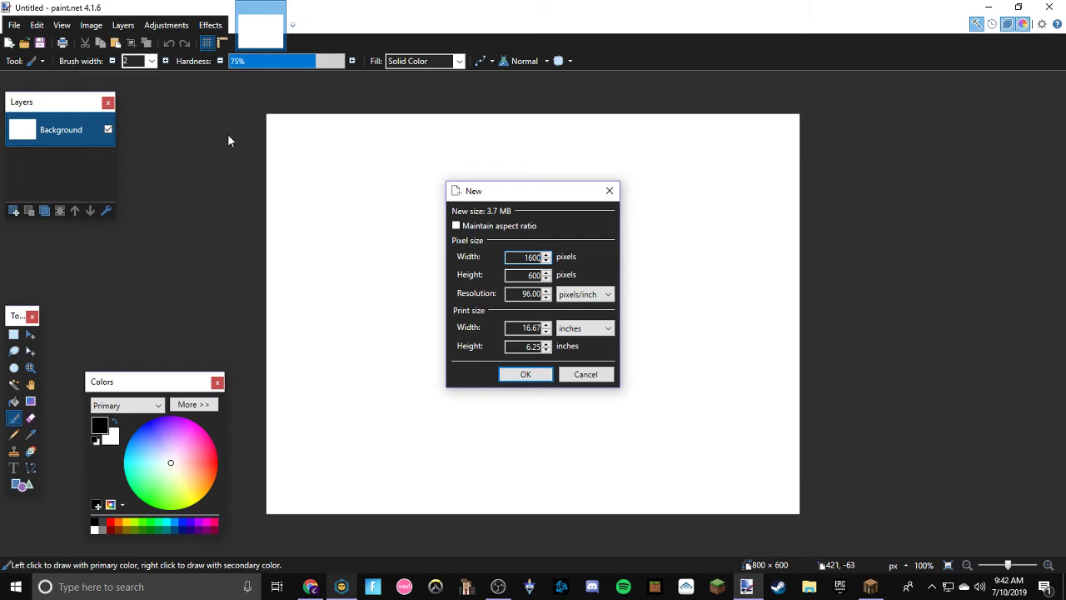
key(Tab)
text(900)
click(525, 375)
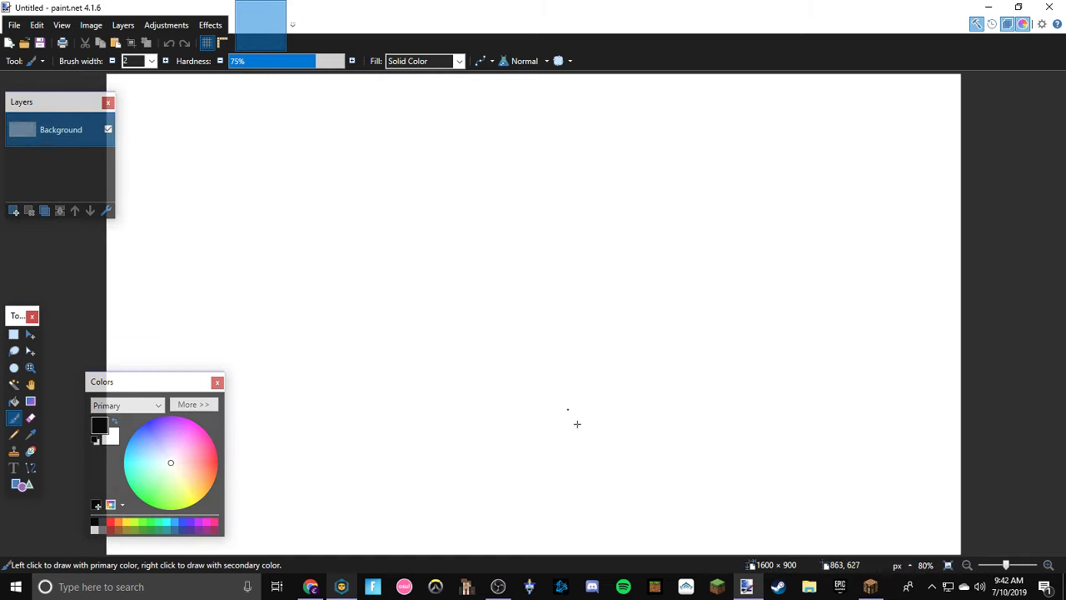
scroll(561, 336, down, 2)
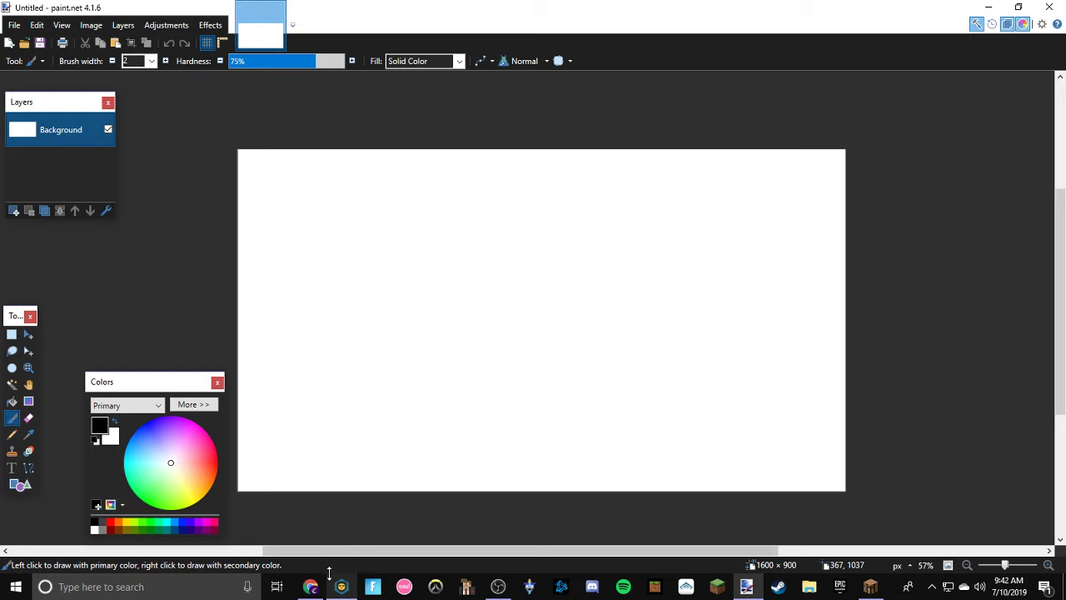
Step: Clear the windows to the desktop and restore the browser on the Neewer microphone kit product page
click(989, 7)
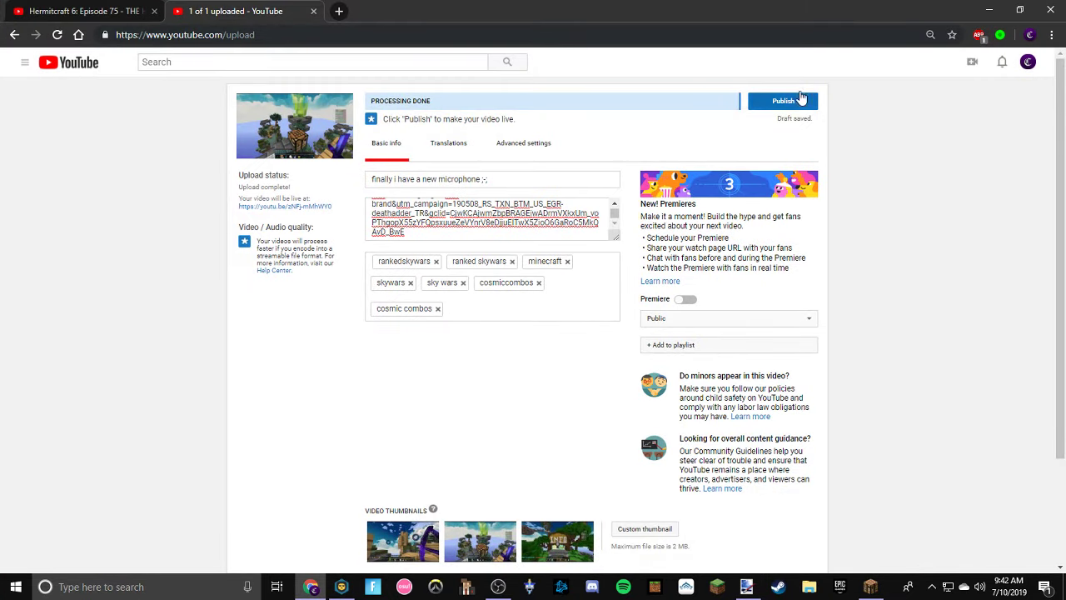
click(989, 7)
click(988, 7)
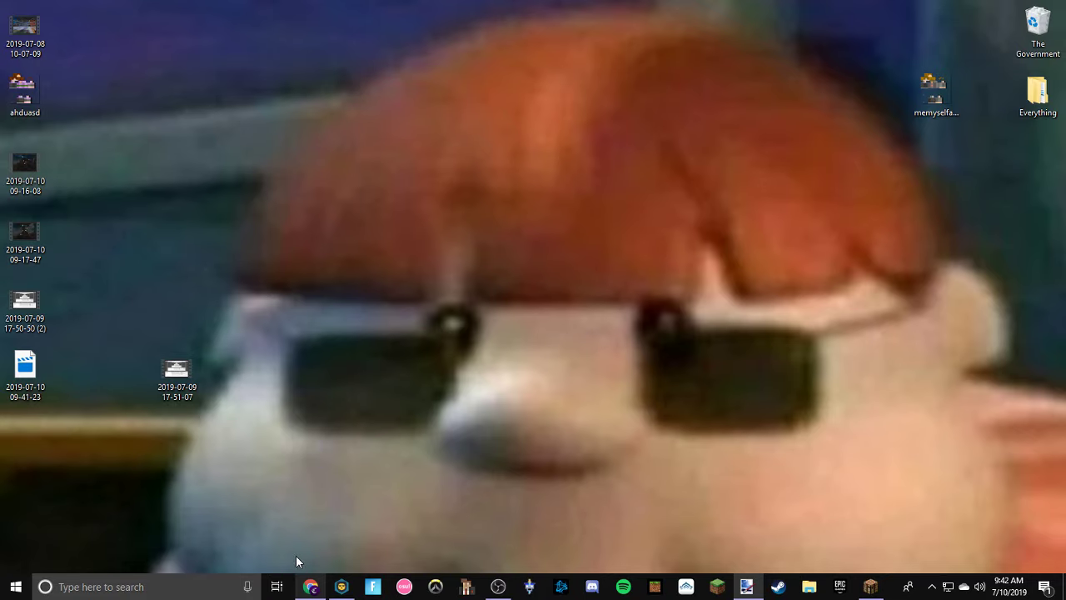
click(306, 587)
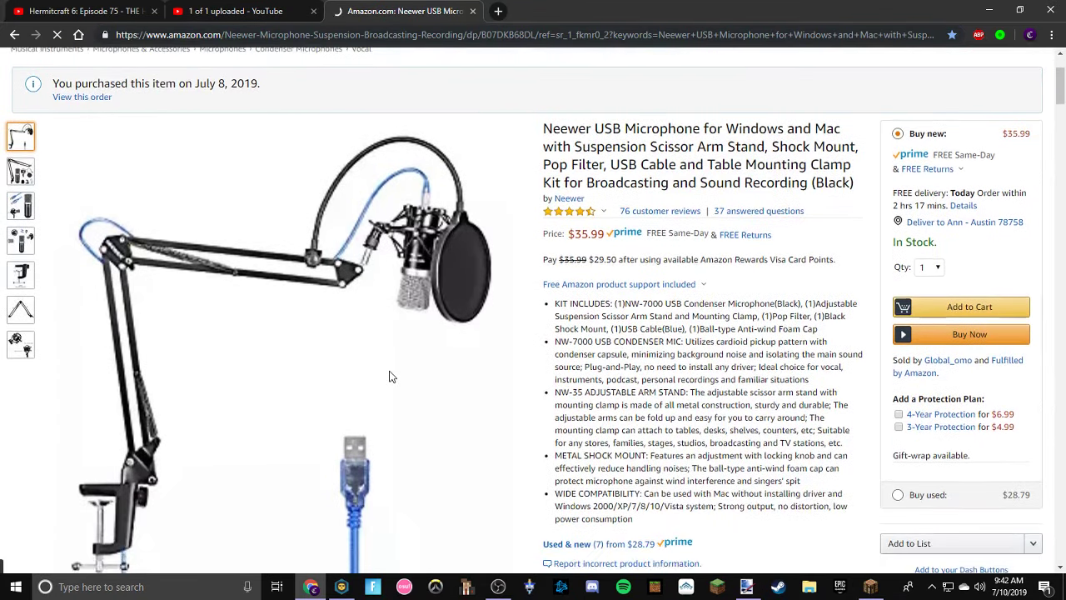
scroll(391, 377, down, 1)
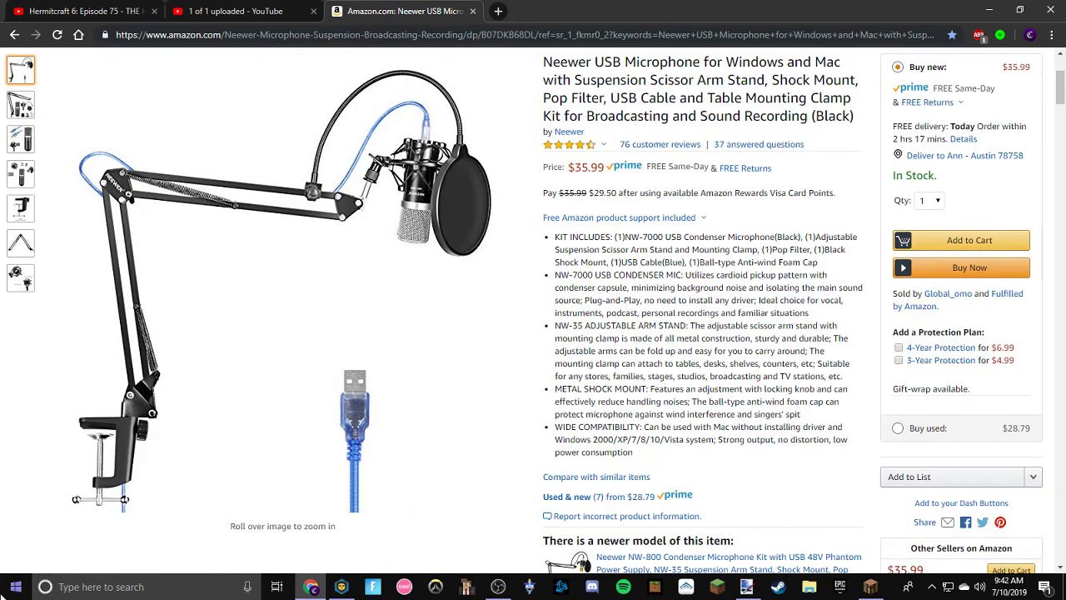
Step: Launch Snipping Tool and capture a rectangle around the microphone arm product image
key(super)
text(snip)
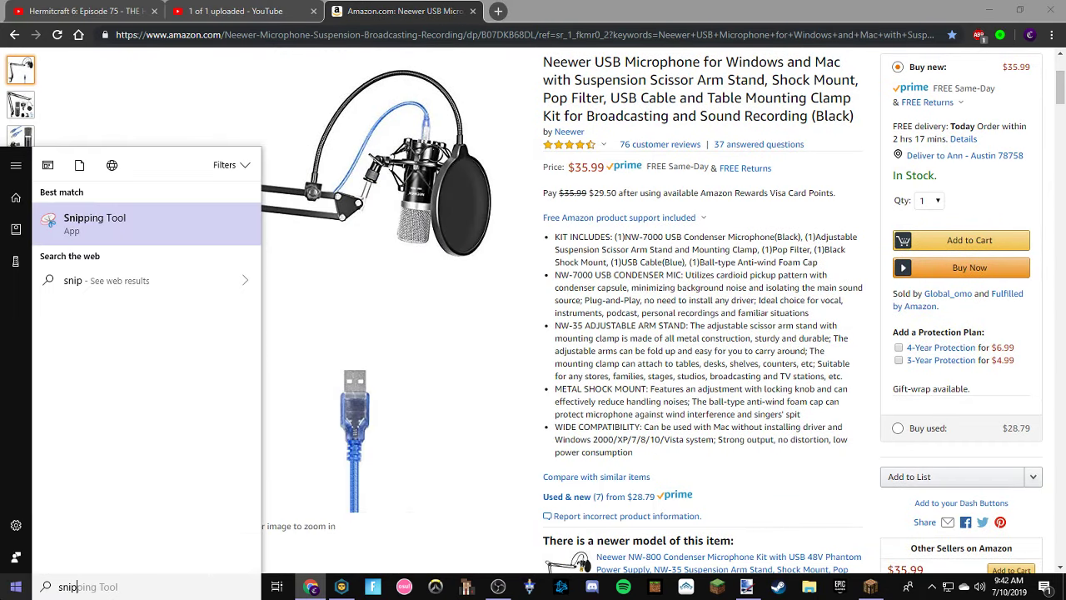
text(ping)
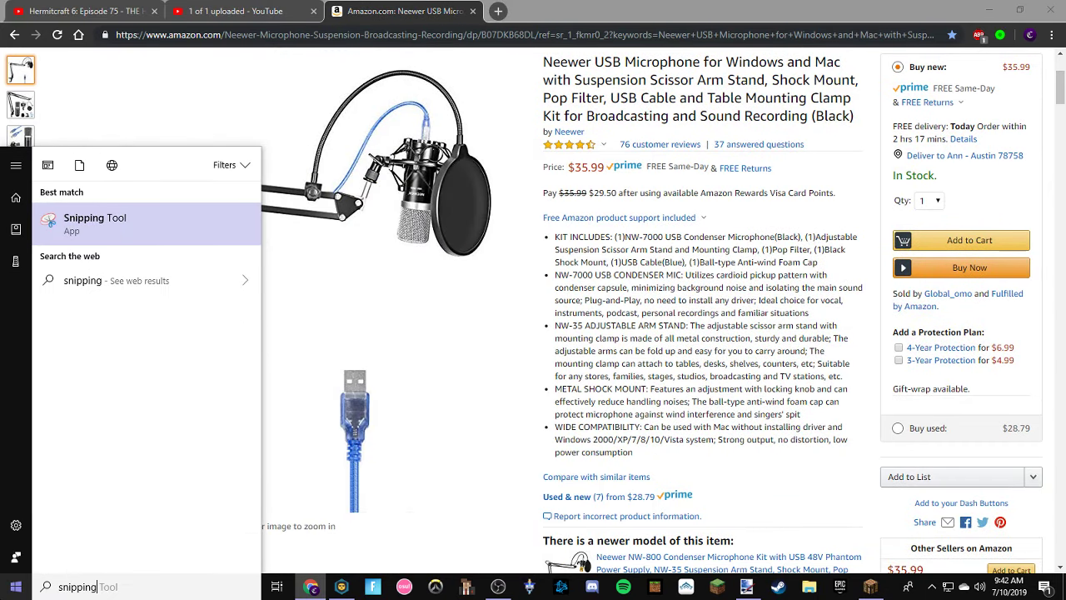
key(Return)
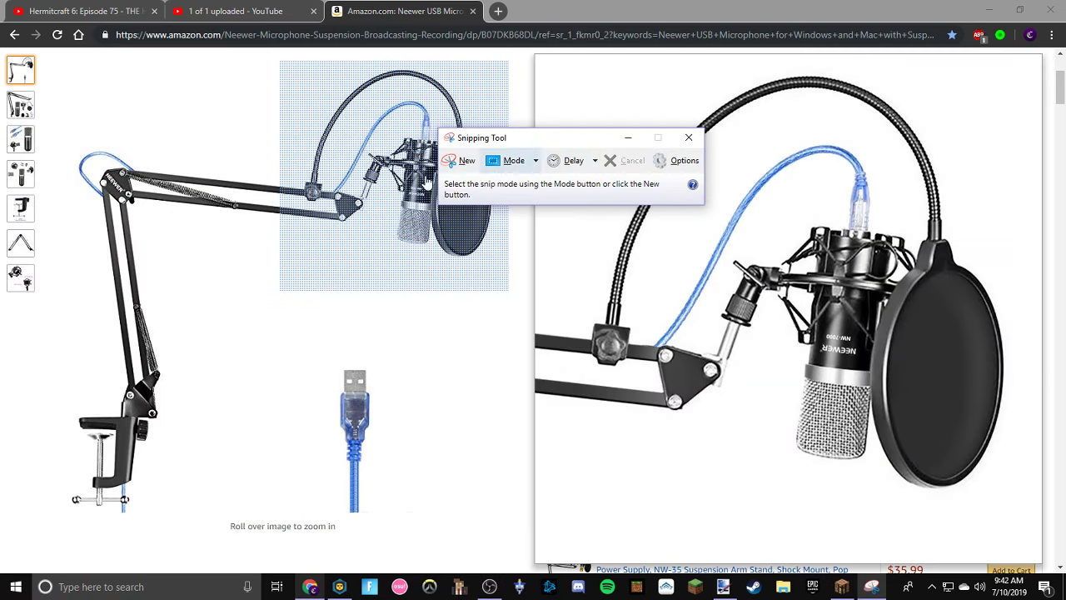
click(463, 161)
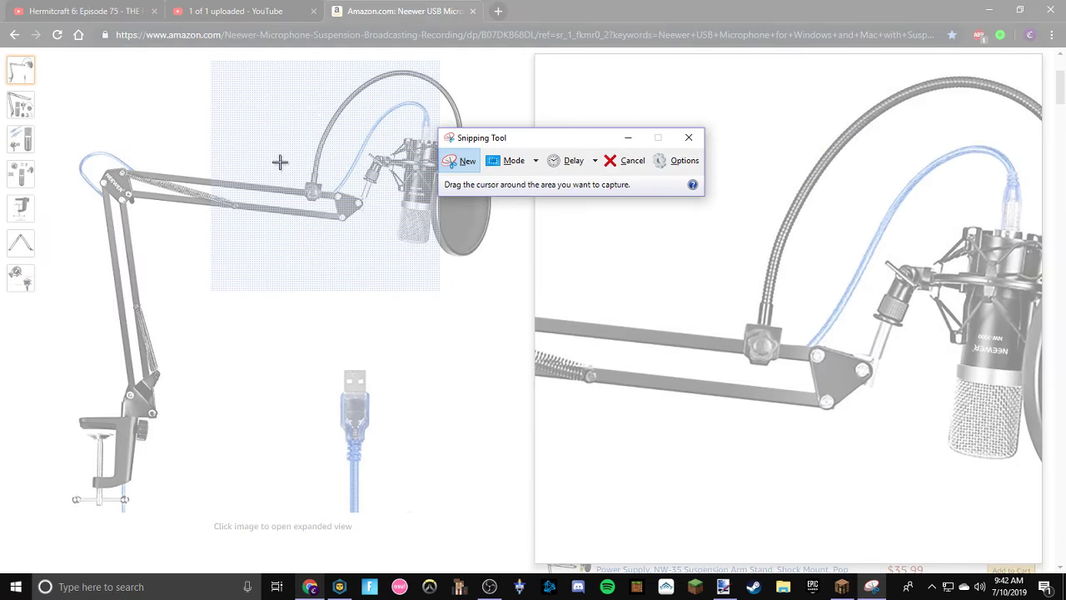
click(629, 160)
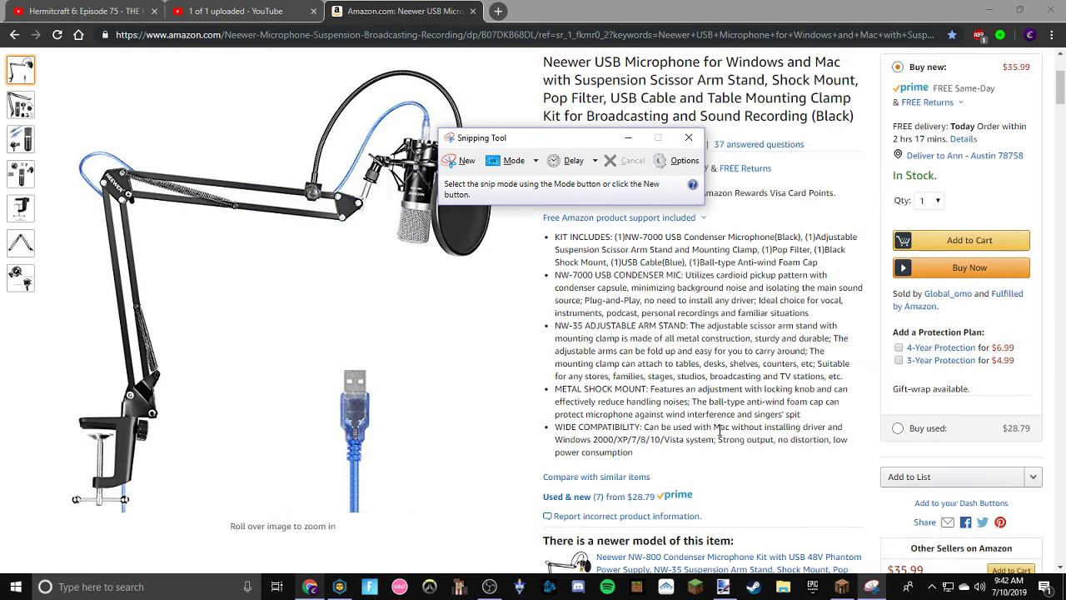
click(466, 161)
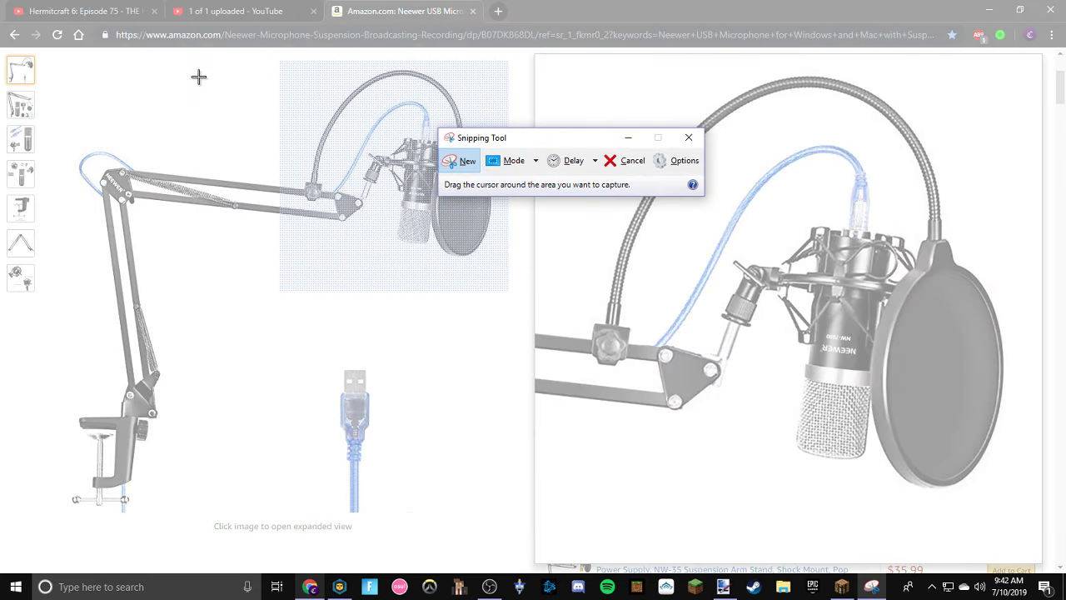
click(634, 162)
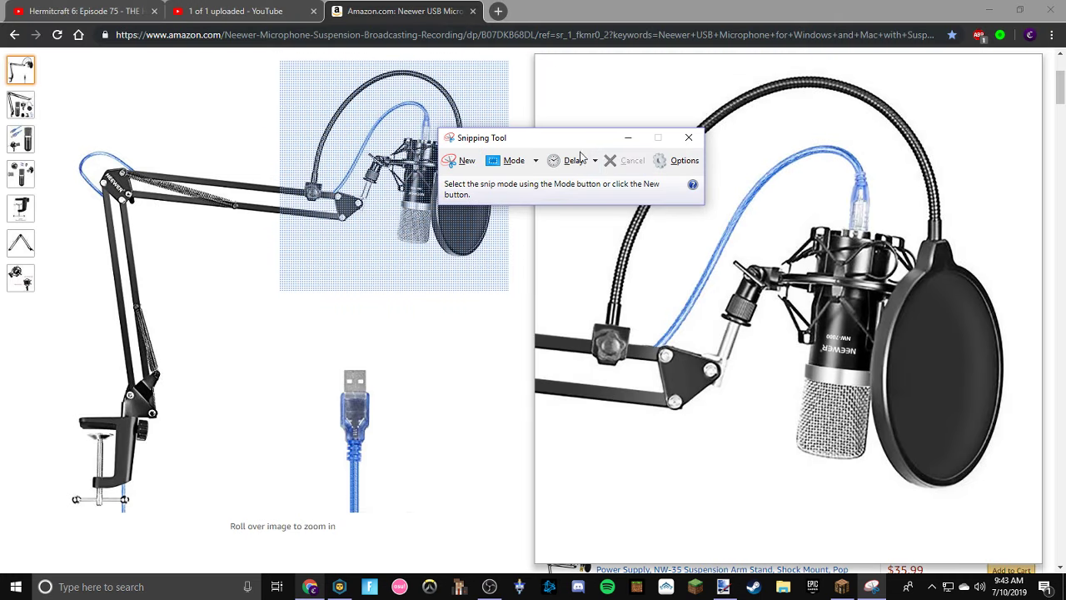
drag(479, 139, 655, 210)
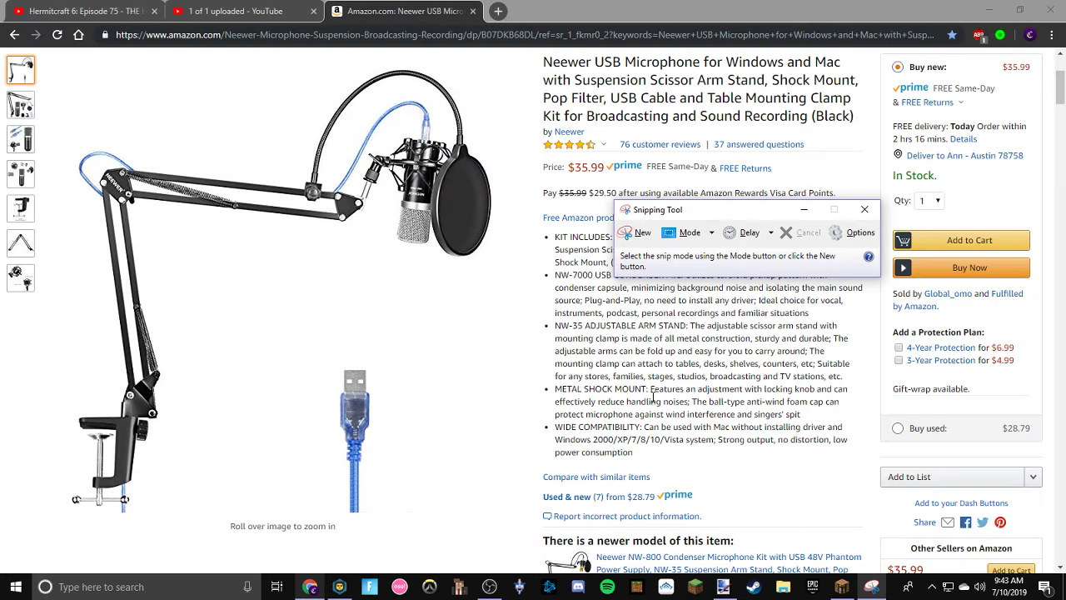
click(642, 233)
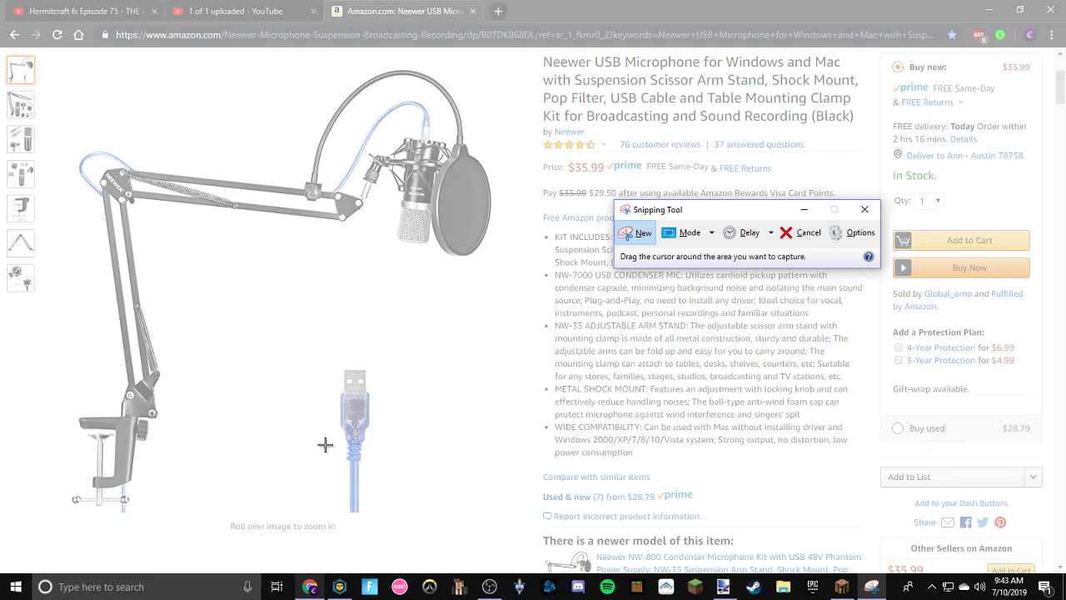
drag(503, 58, 59, 418)
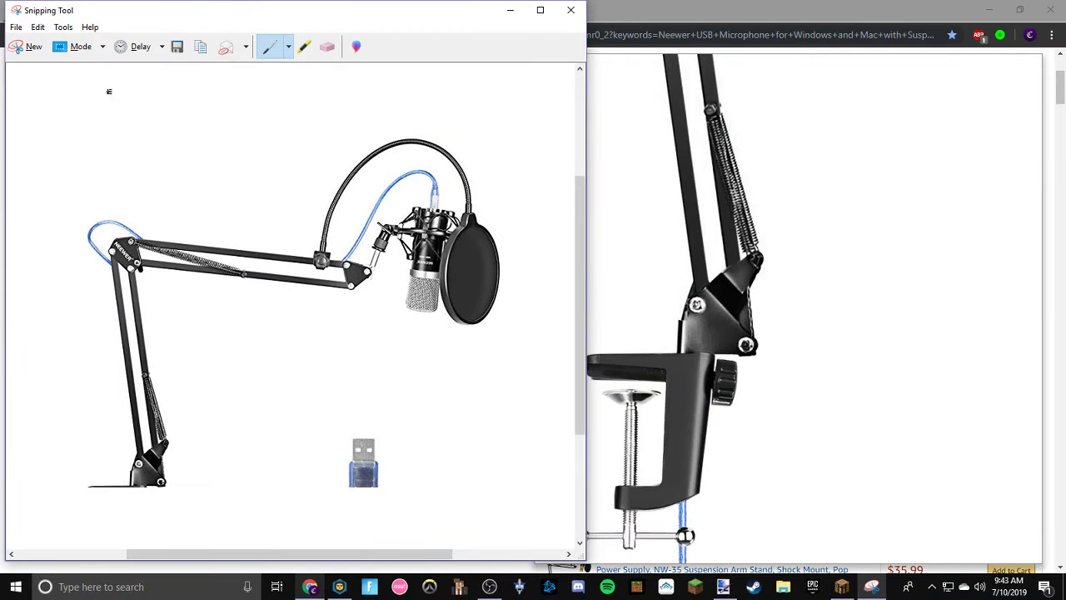
Step: Save the capture as JPEG 'mircorphone', close Snipping Tool and minimize the browser
click(15, 27)
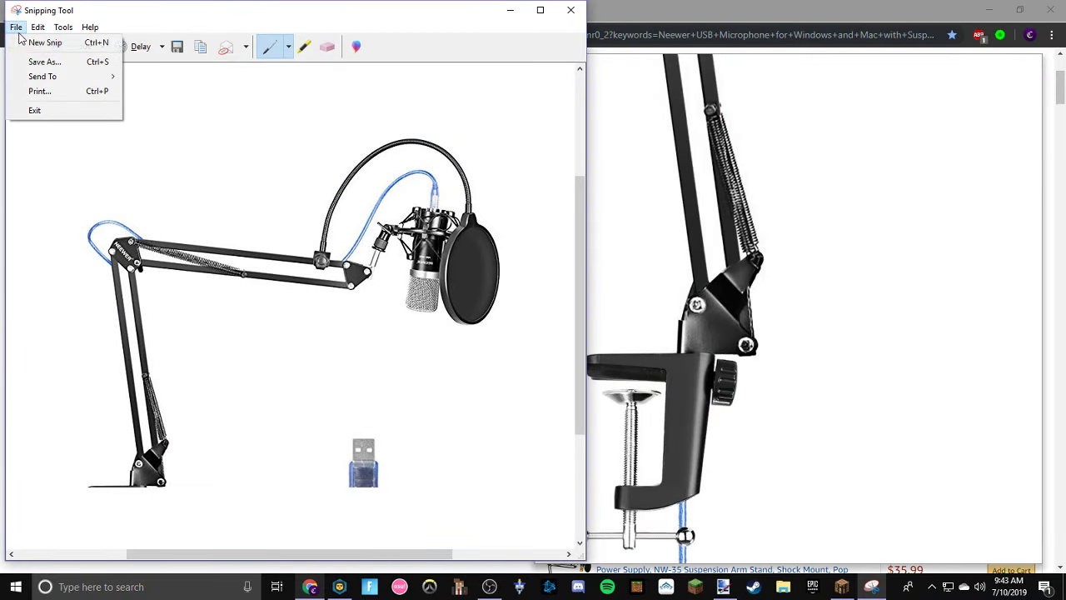
click(52, 67)
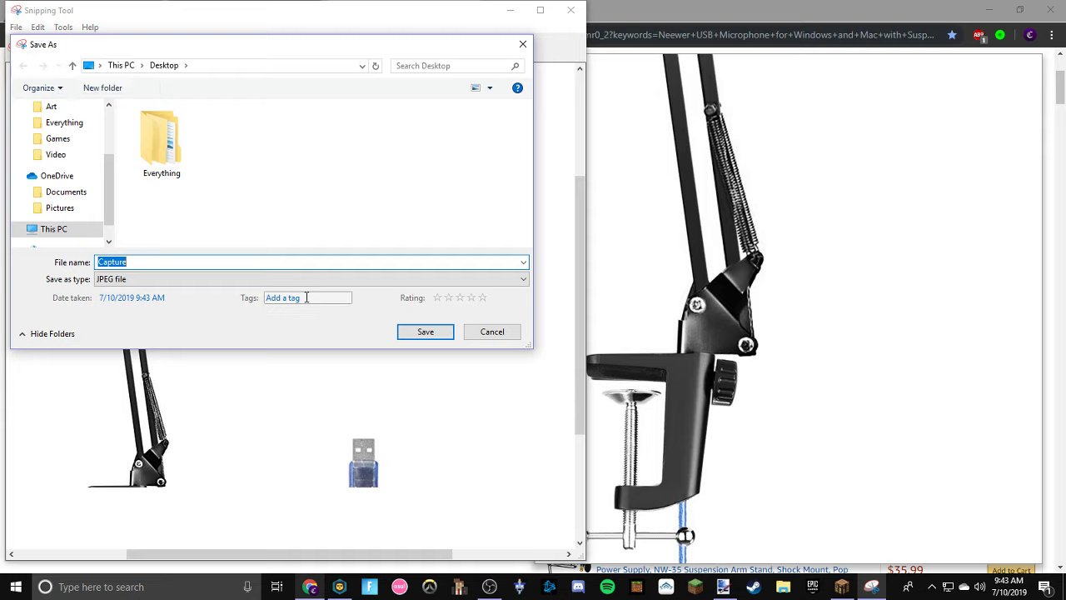
text(mircorphone)
key(Return)
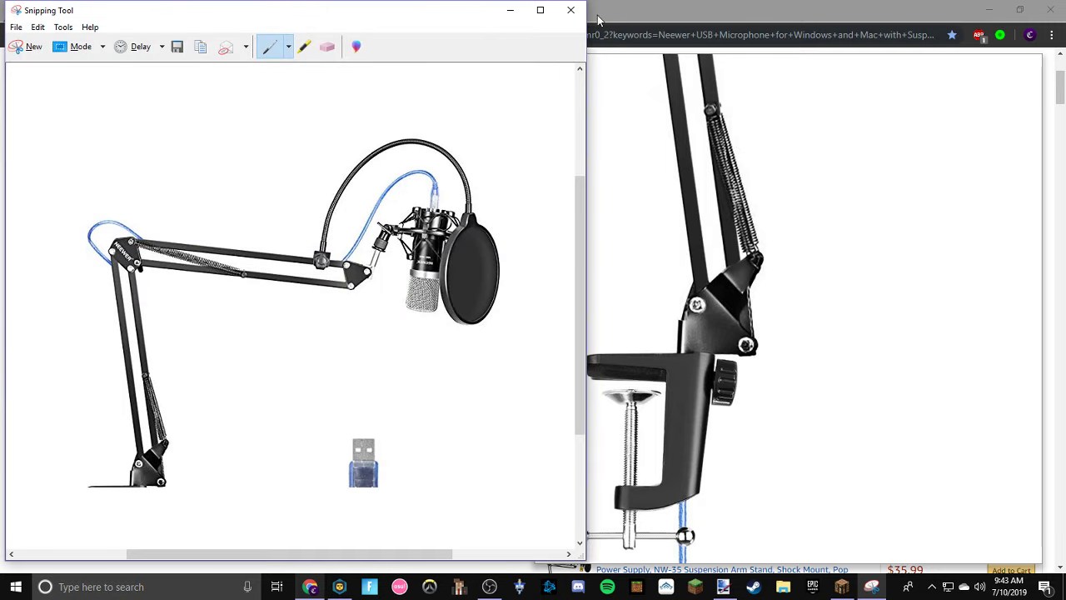
click(570, 10)
click(988, 10)
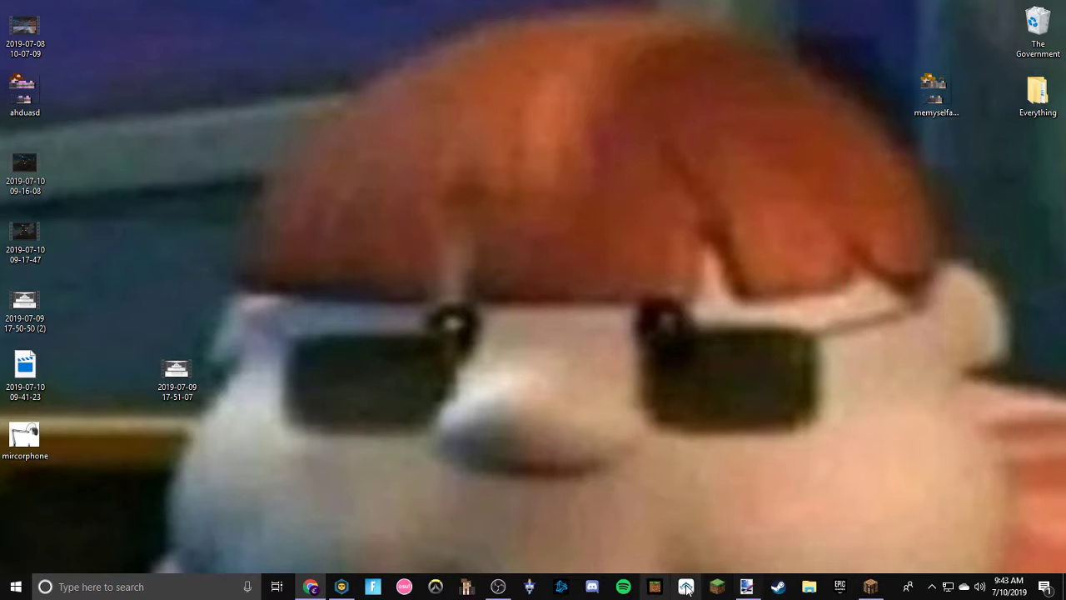
Step: Drop the mircorphone image onto paint.net, open it as its own document and maximize the window
click(746, 586)
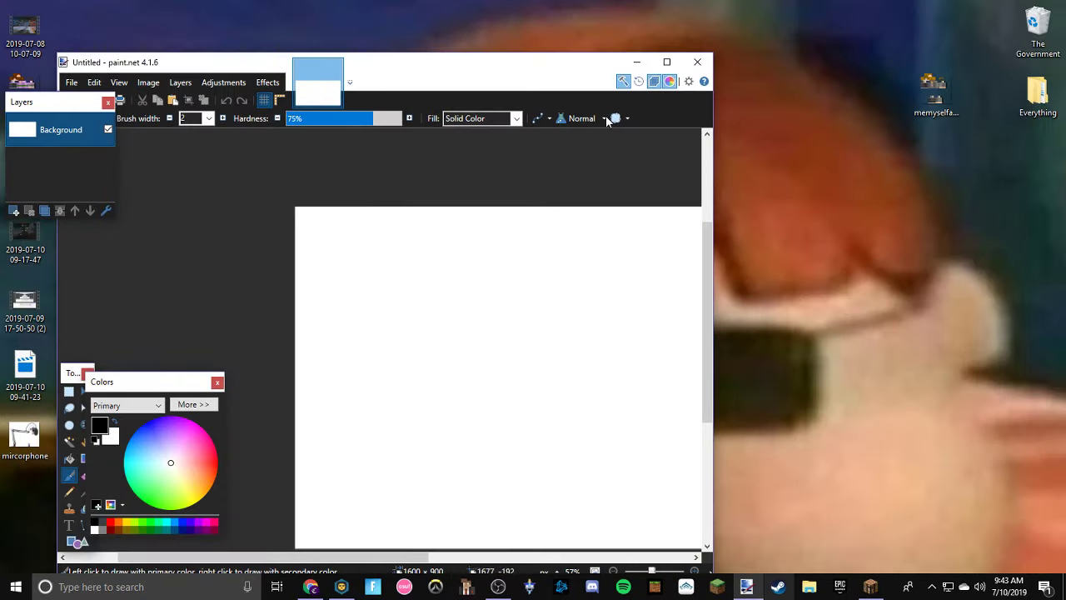
drag(396, 88, 705, 65)
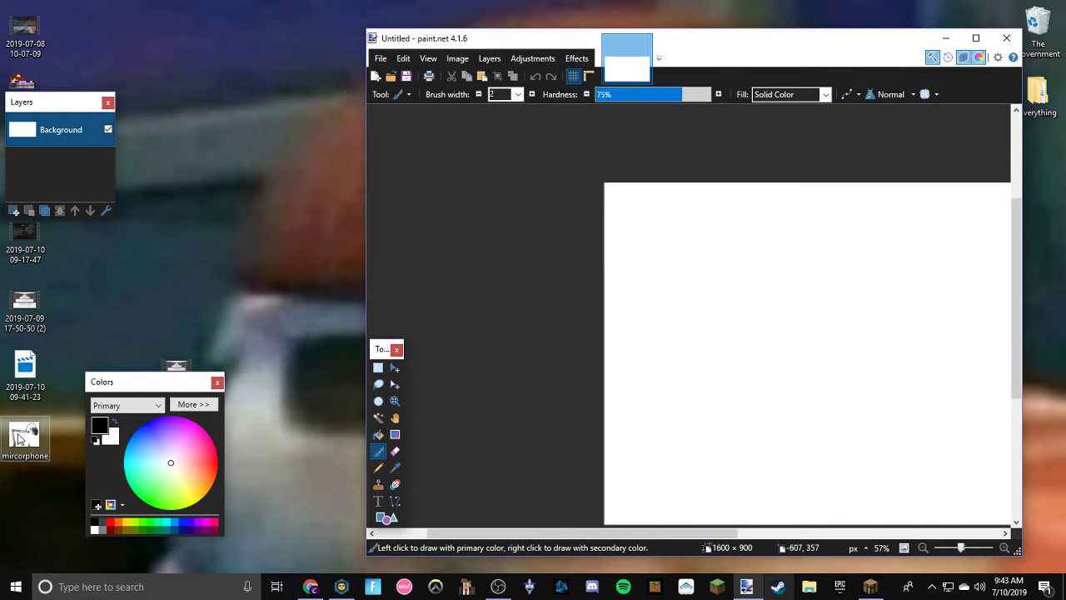
mouse_move(23, 431)
mouse_down()
mouse_move(433, 350)
mouse_move(746, 384)
mouse_up()
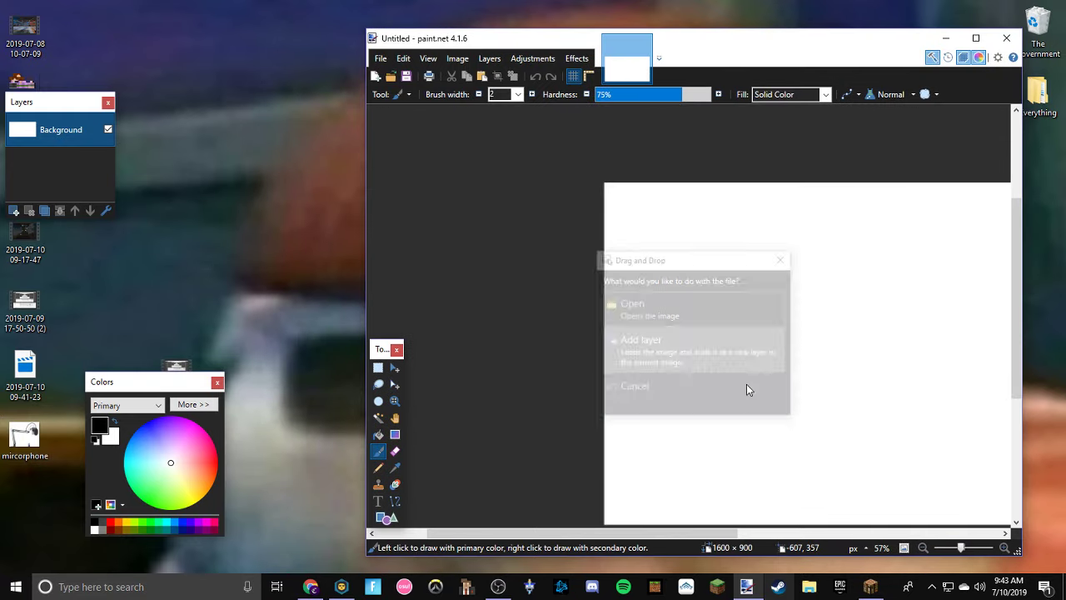
click(650, 375)
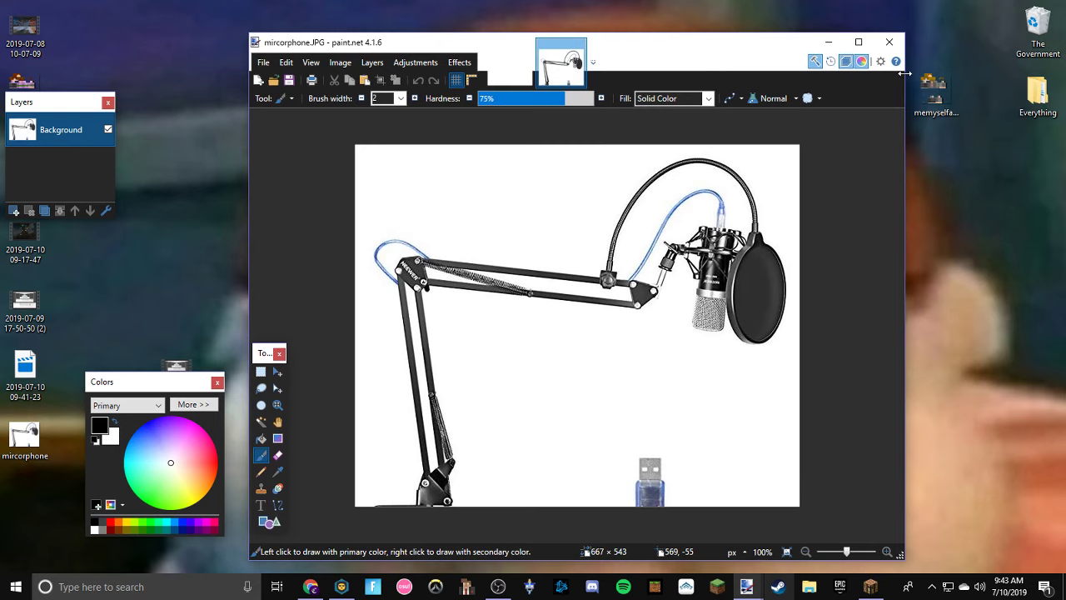
click(858, 42)
Step: Confirm the image size stays at 667 × 543 pixels in the Resize dialog
click(17, 25)
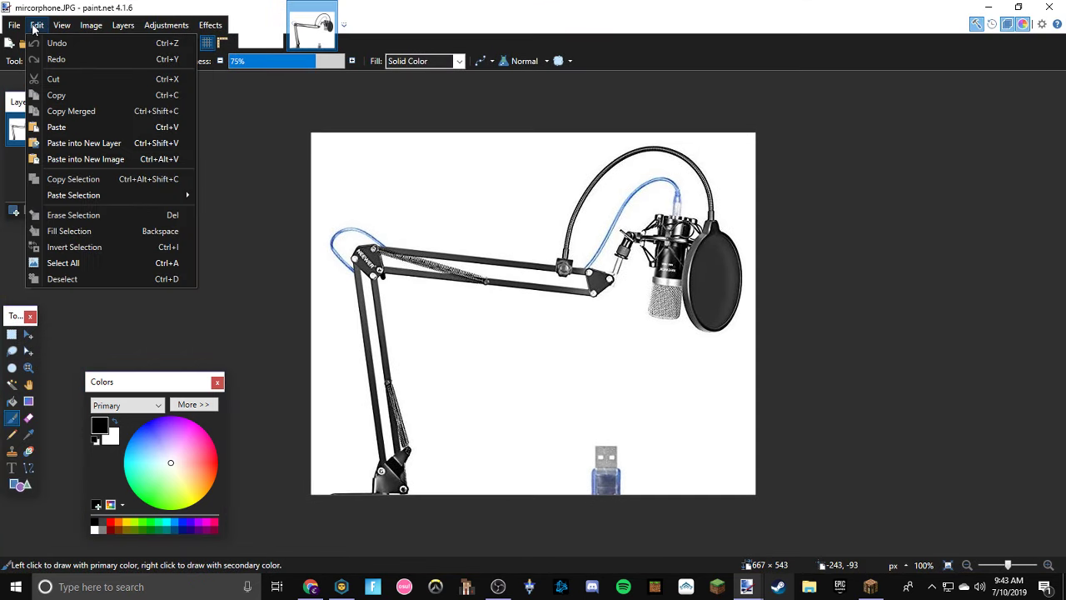
click(91, 25)
click(107, 61)
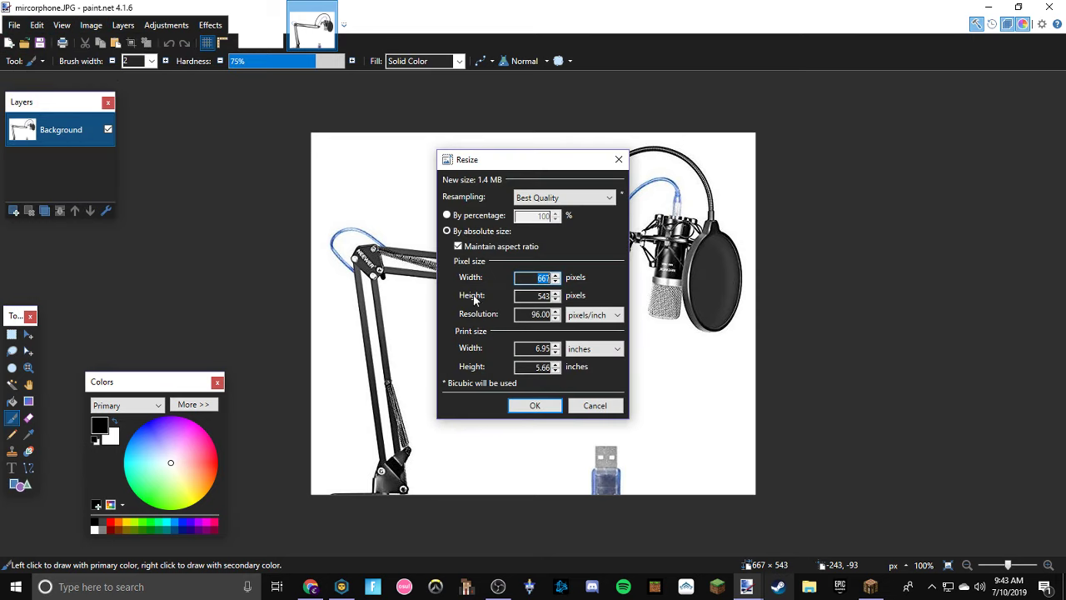
click(548, 405)
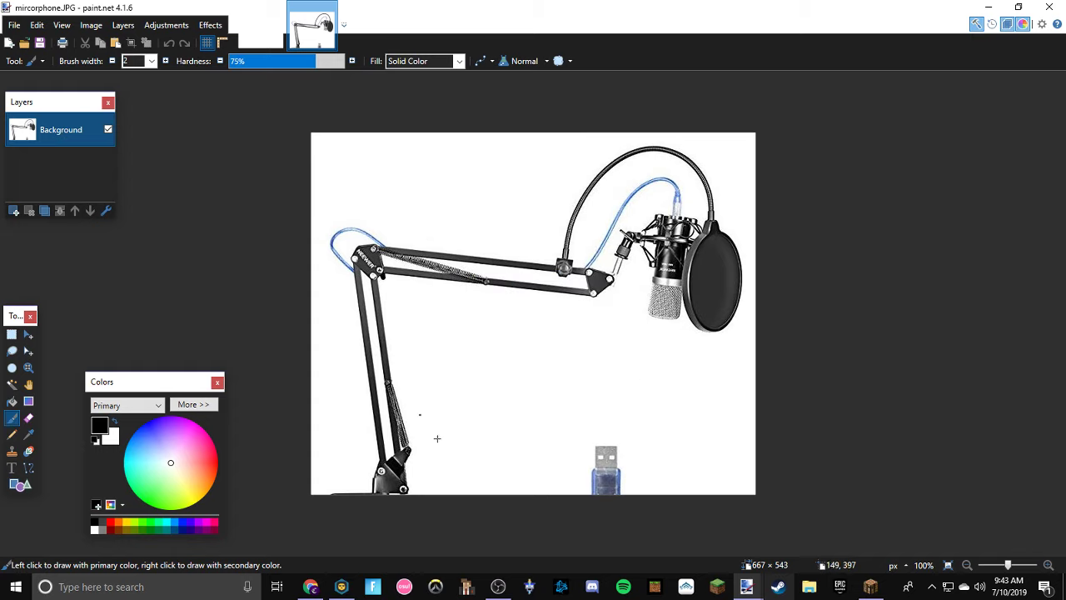
Step: With the Magic Wand, select the dark mic stand and add missed spots near its base and joints
click(14, 385)
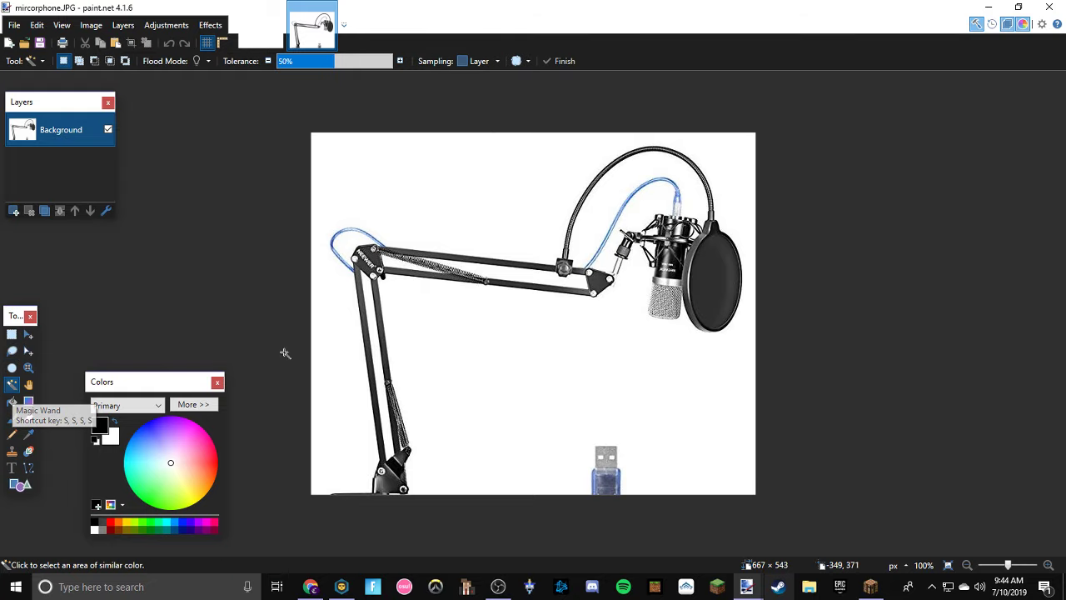
ctrl+scroll(424, 475, up, 2)
click(385, 479)
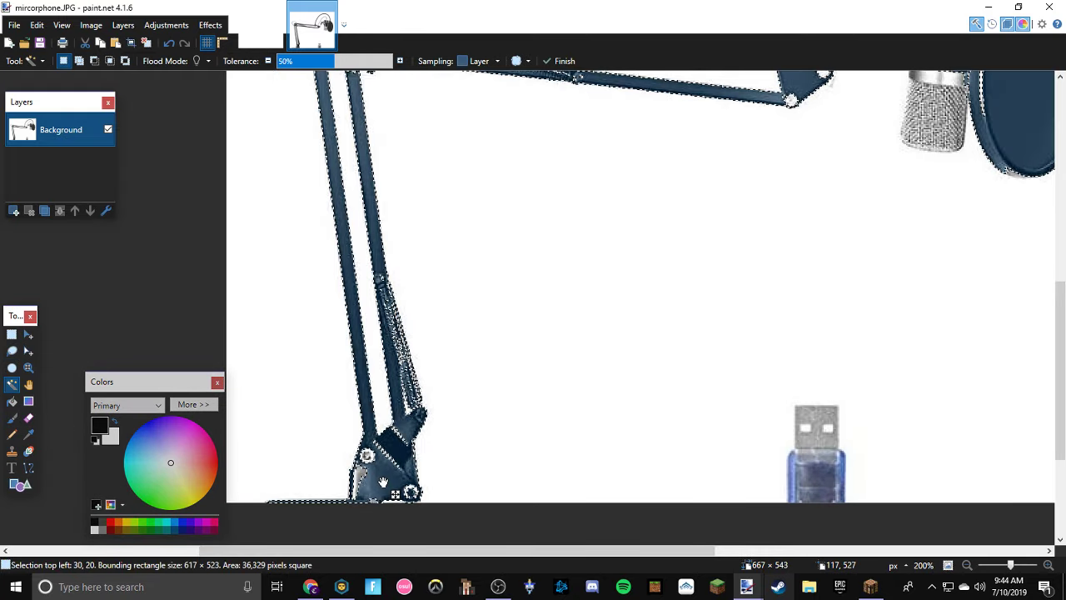
ctrl+click(375, 489)
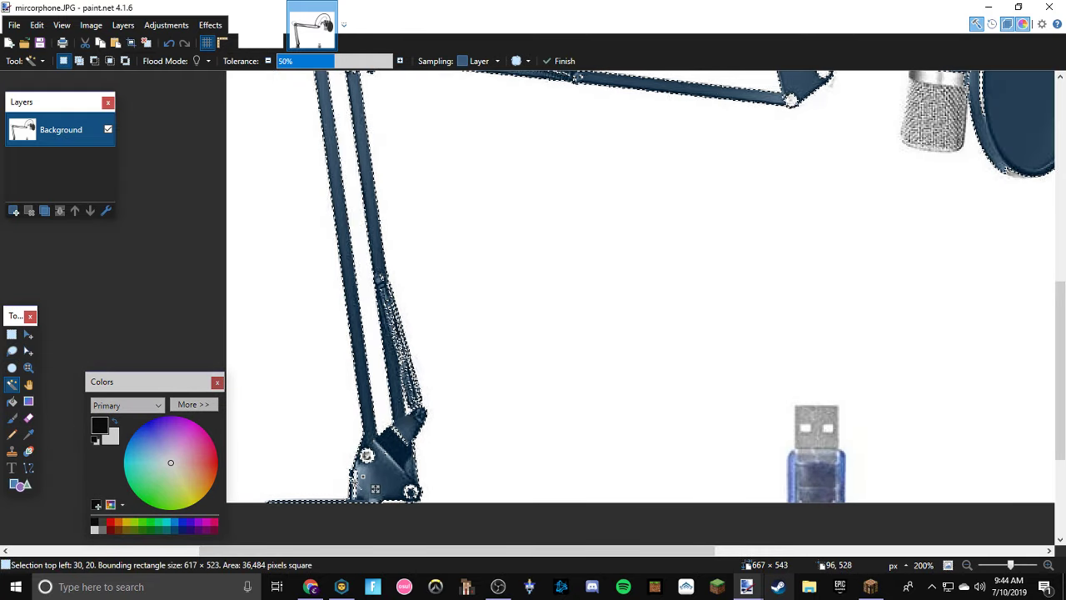
ctrl+click(399, 467)
ctrl+click(396, 433)
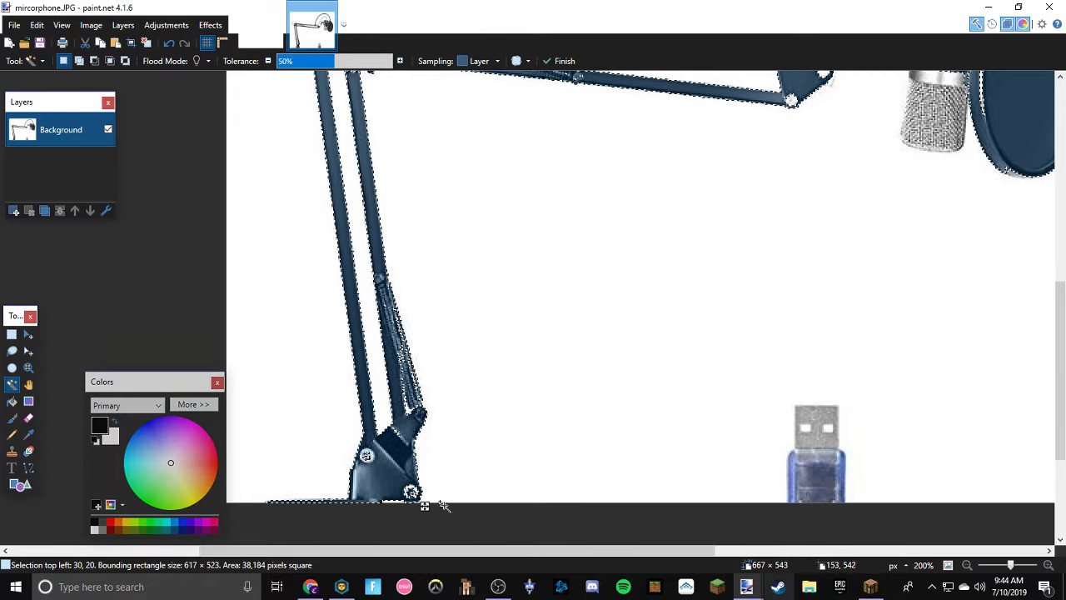
Step: Adjust the wand tolerance and redo the selection from the boom arm joint, undoing a background pick
drag(333, 61, 371, 60)
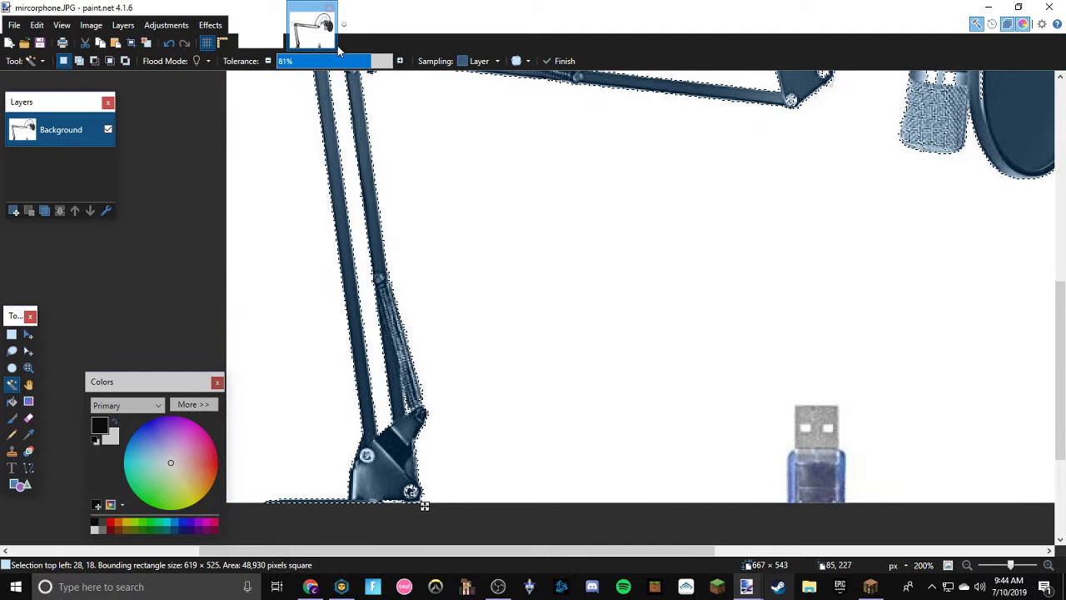
drag(371, 61, 346, 61)
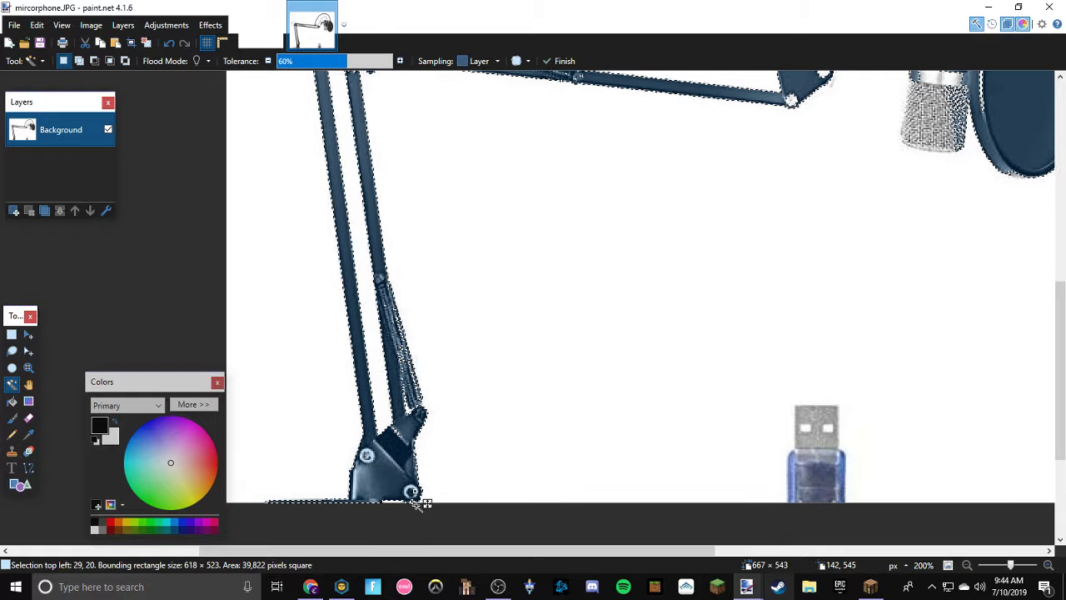
scroll(483, 396, up, 3)
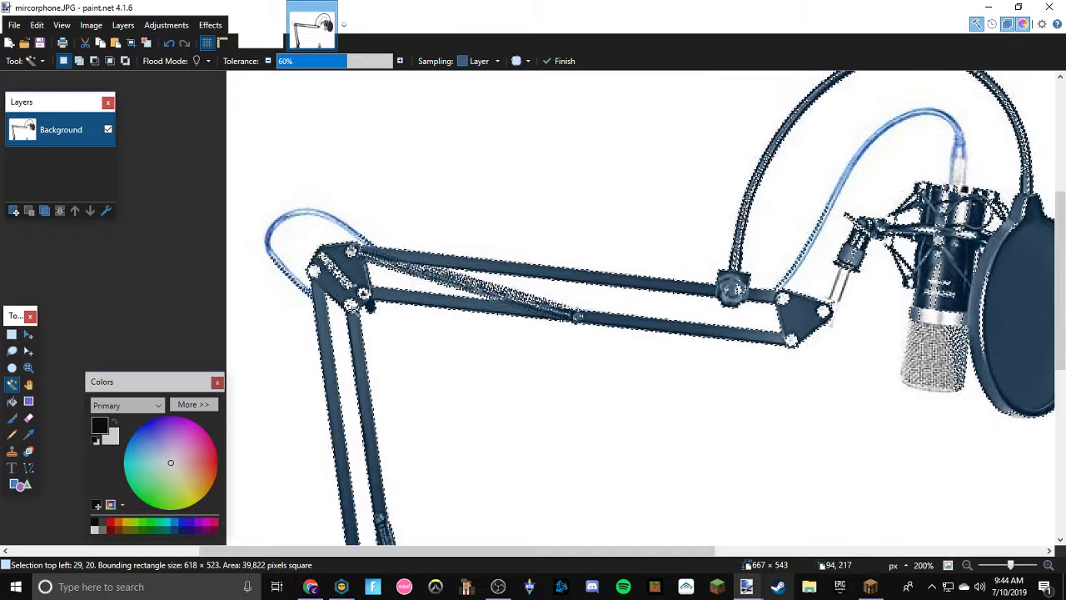
click(364, 321)
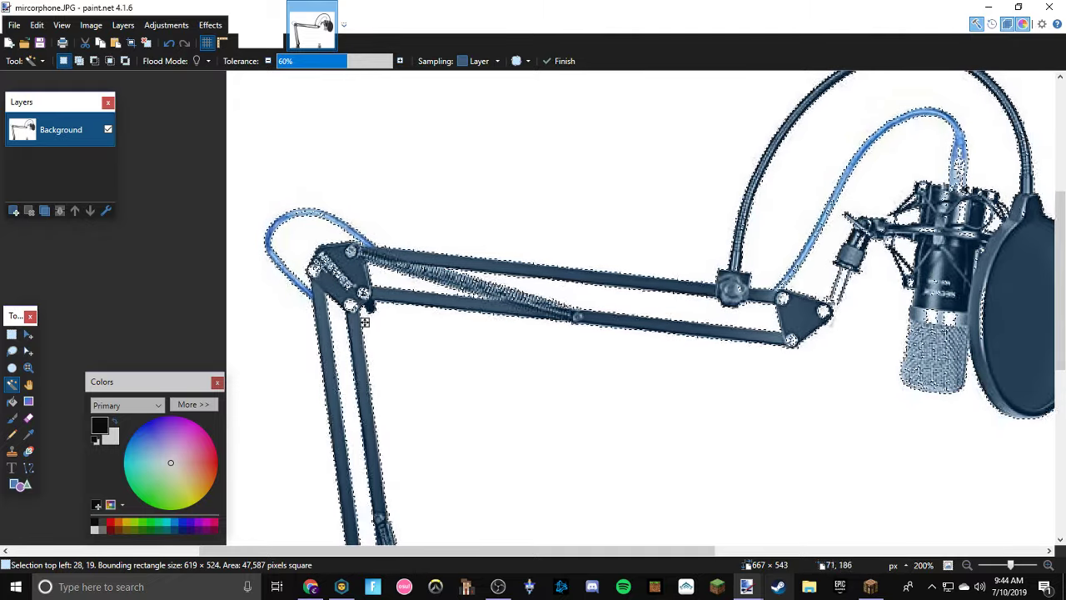
drag(364, 322, 323, 284)
click(365, 263)
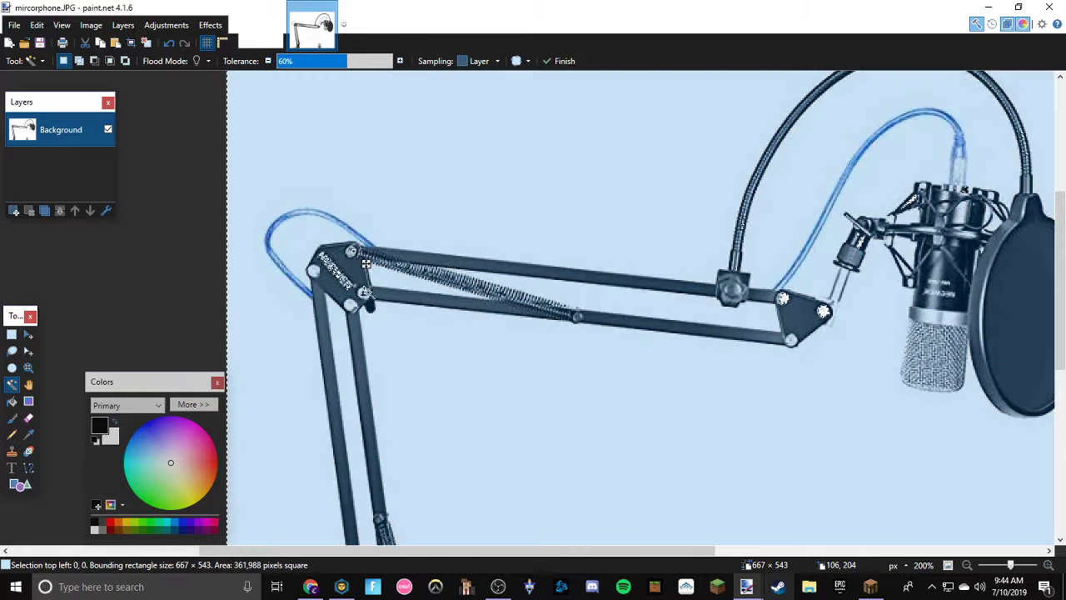
key(ctrl+z)
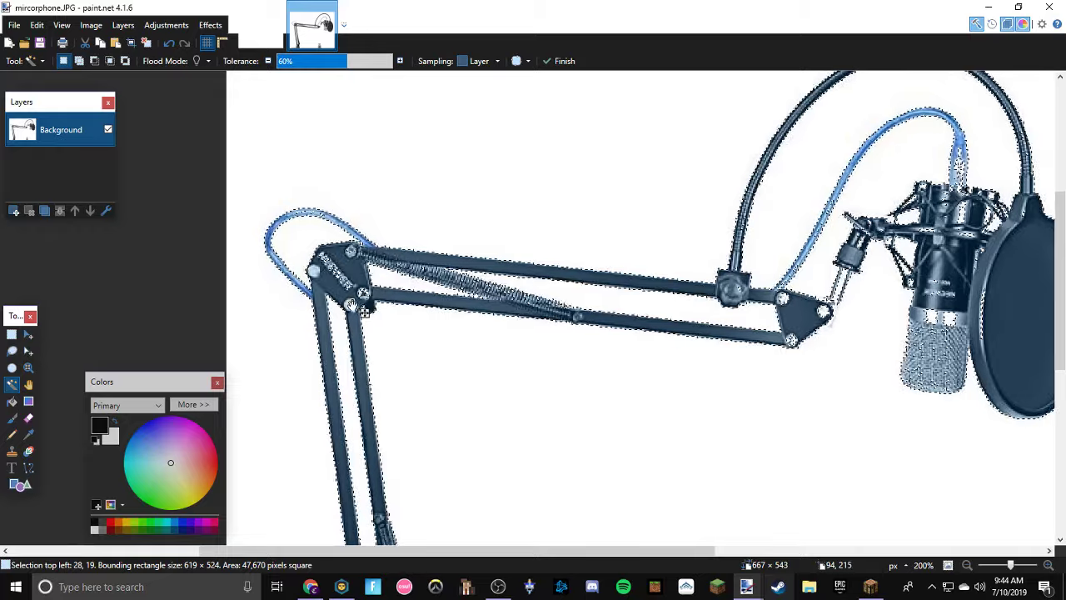
Step: Reselect the microphone, arm and stand, undoing clicks that grabbed the white background or grille
click(364, 292)
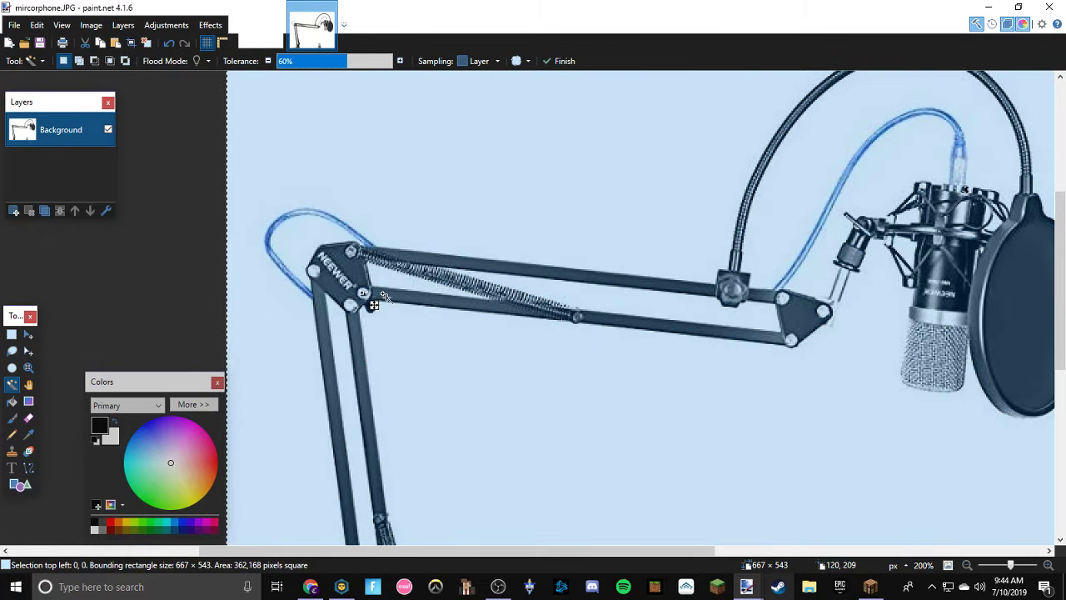
click(357, 292)
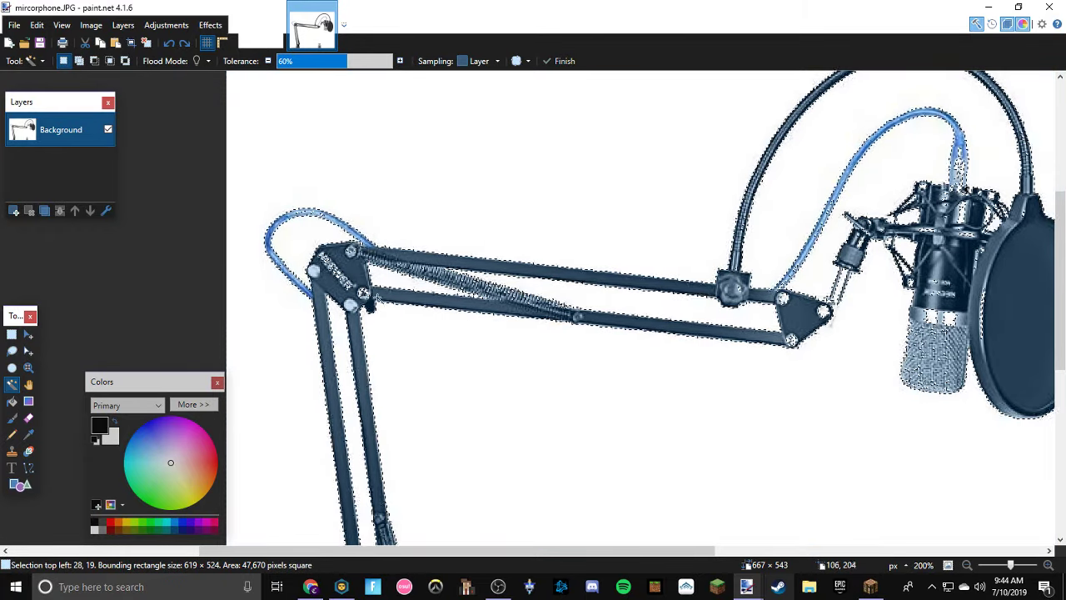
click(394, 328)
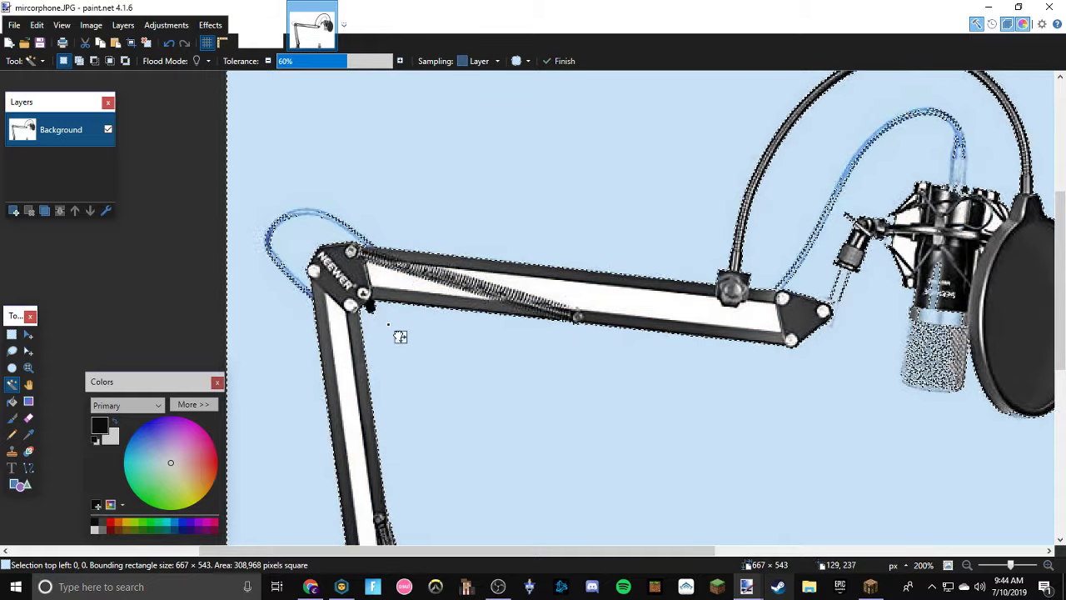
click(381, 305)
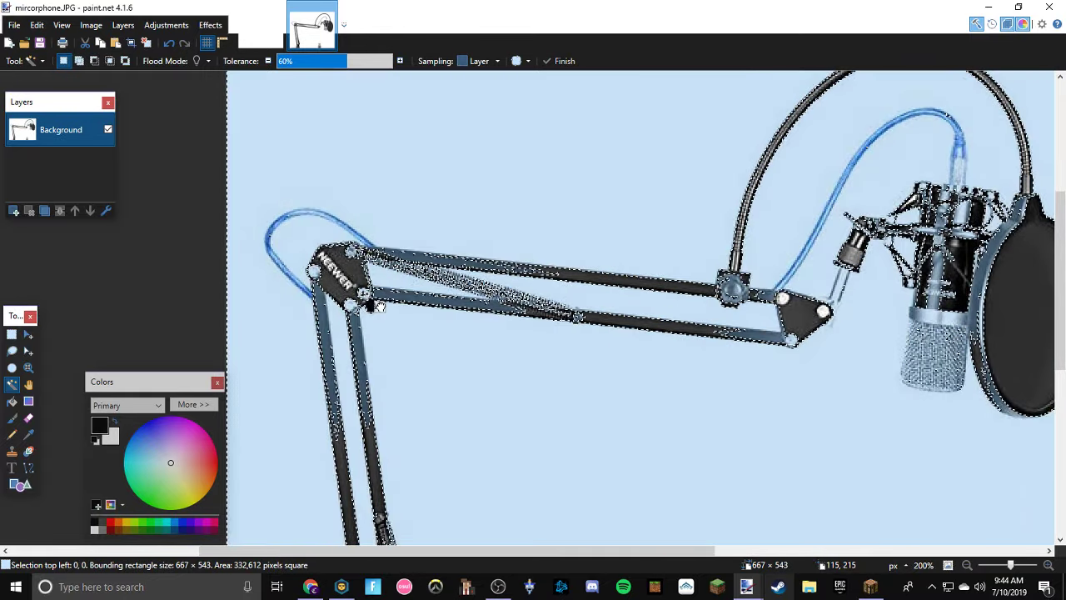
click(378, 307)
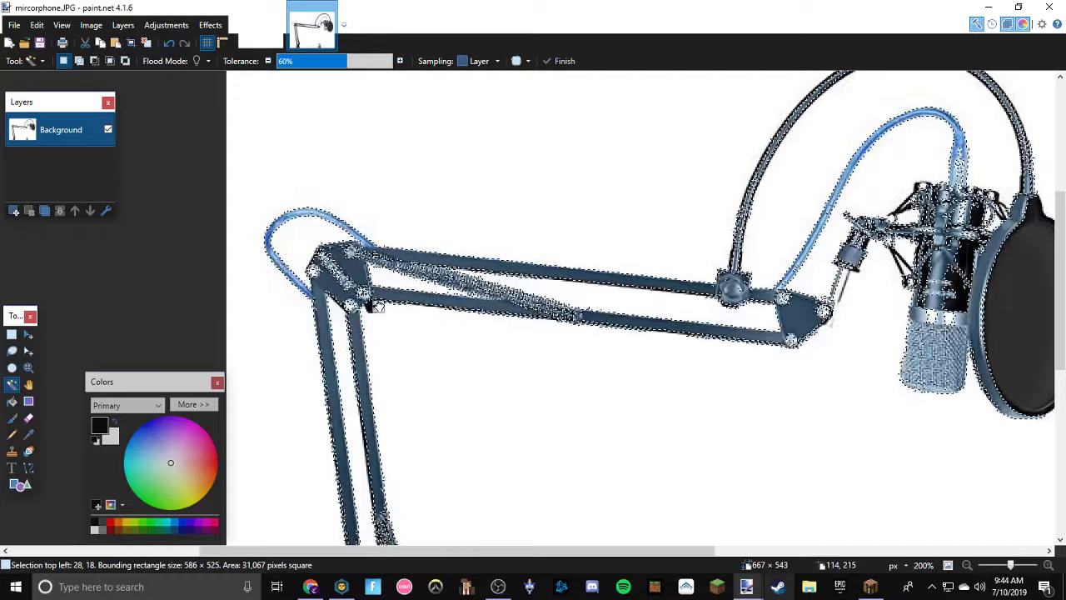
click(375, 304)
drag(375, 305, 382, 312)
click(400, 337)
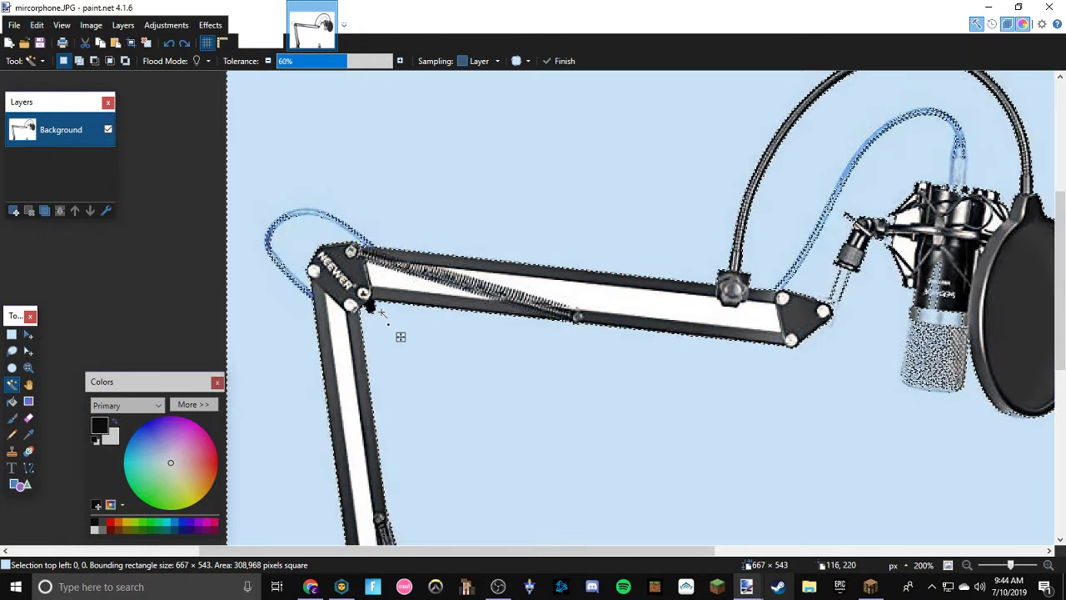
click(379, 310)
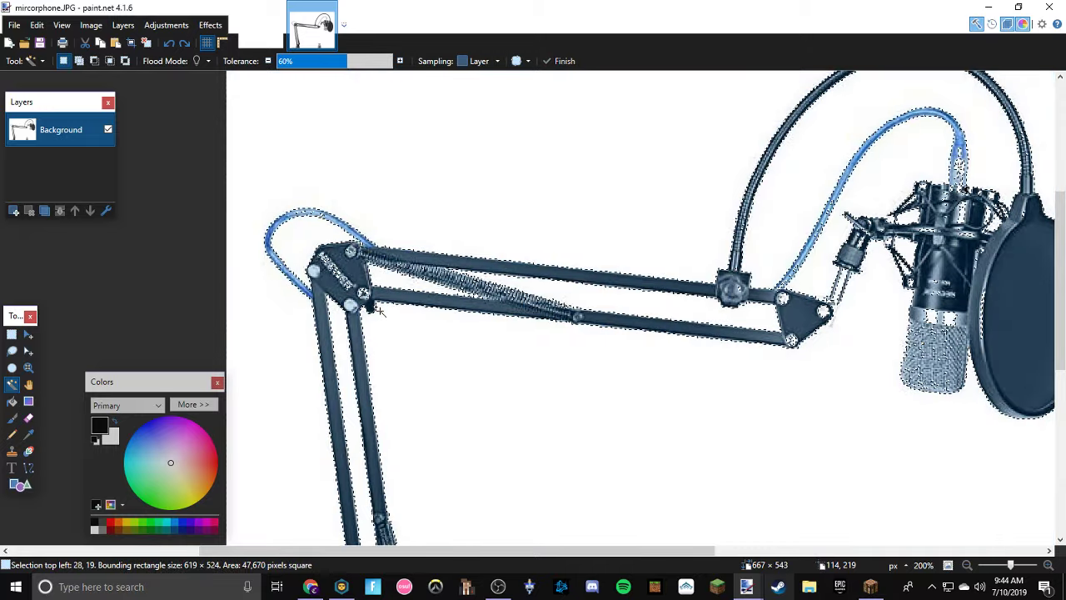
click(401, 348)
click(375, 301)
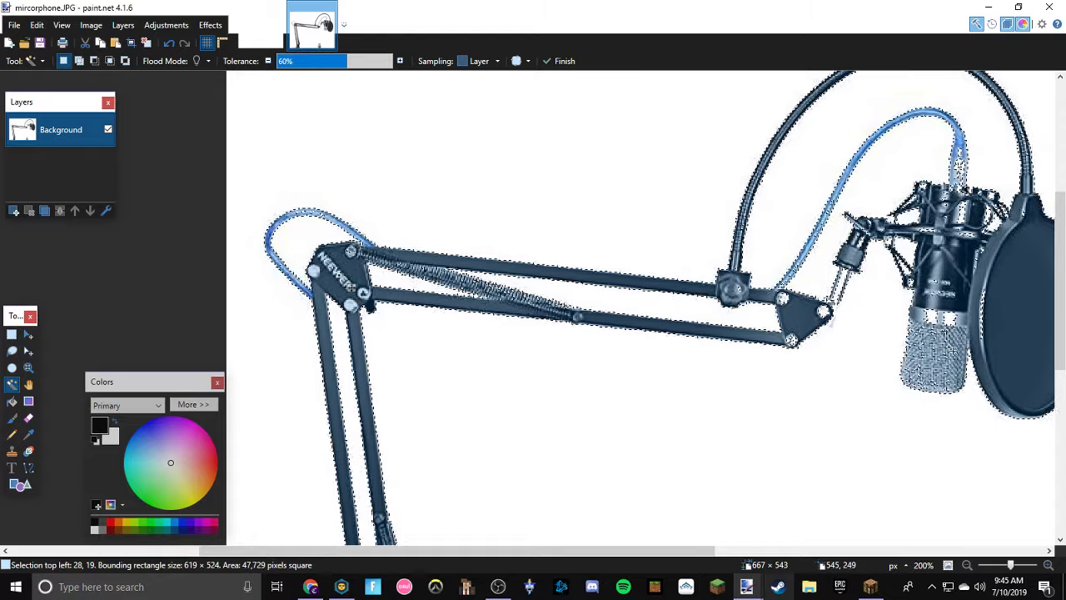
click(949, 325)
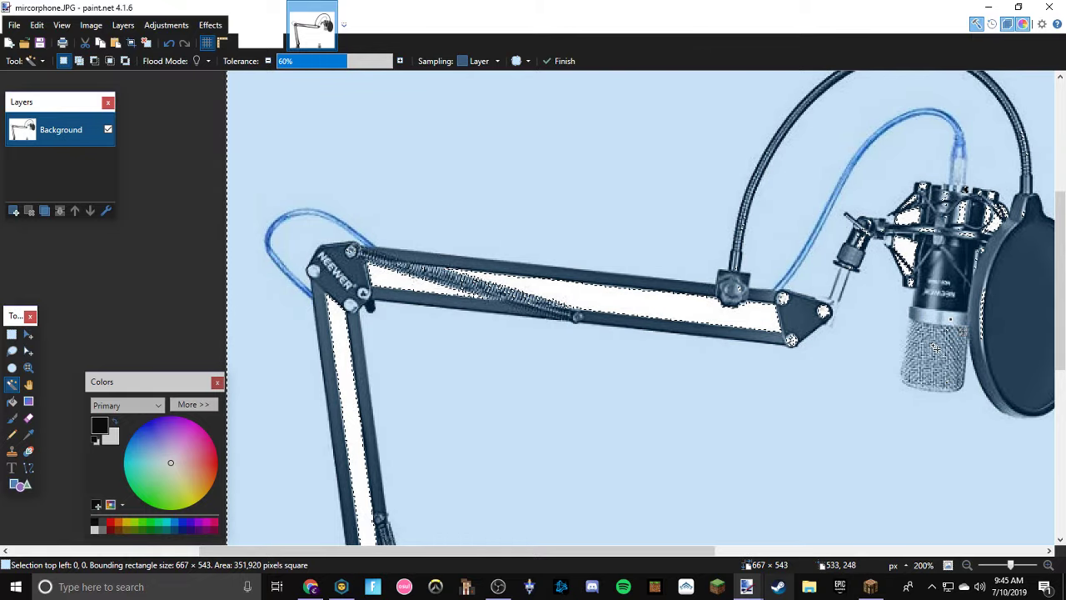
key(ctrl+z)
Step: Lower the tolerance to 16%, add the missed spot near the pop filter, and zoom out to the whole image
click(336, 61)
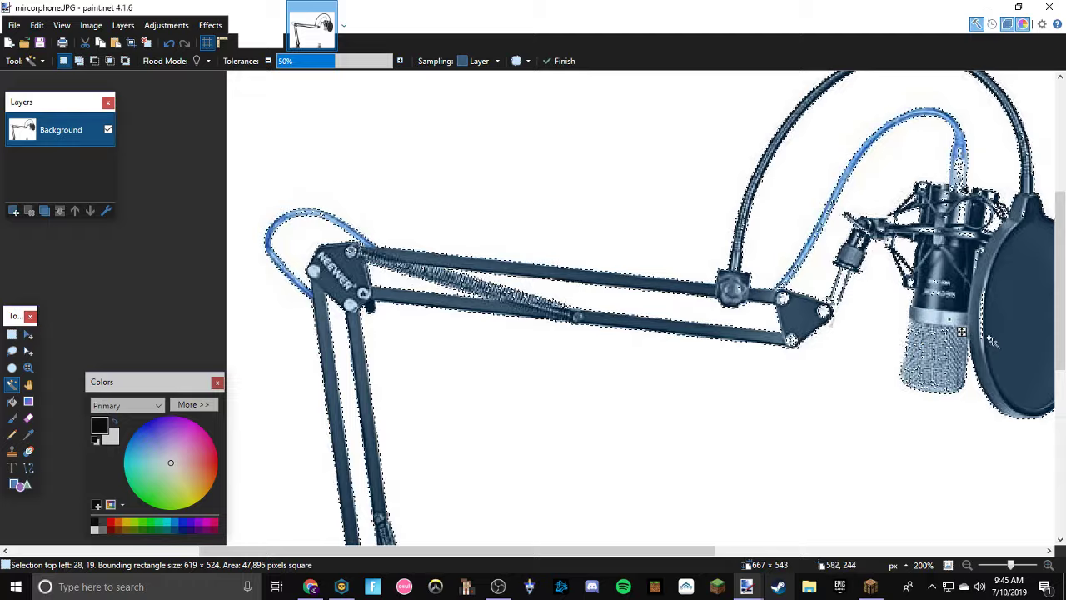
click(971, 176)
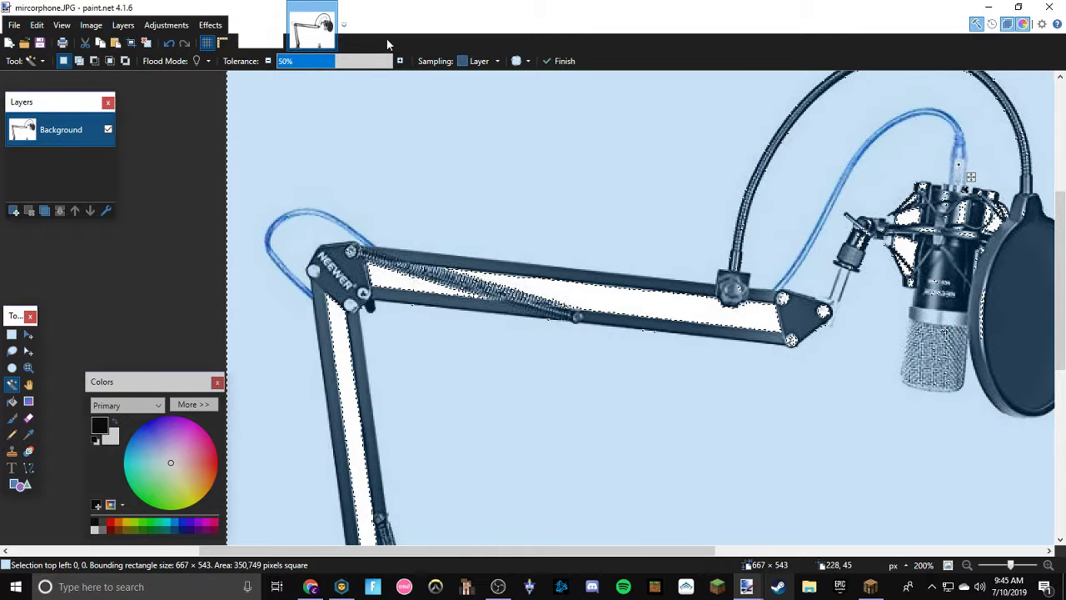
click(320, 61)
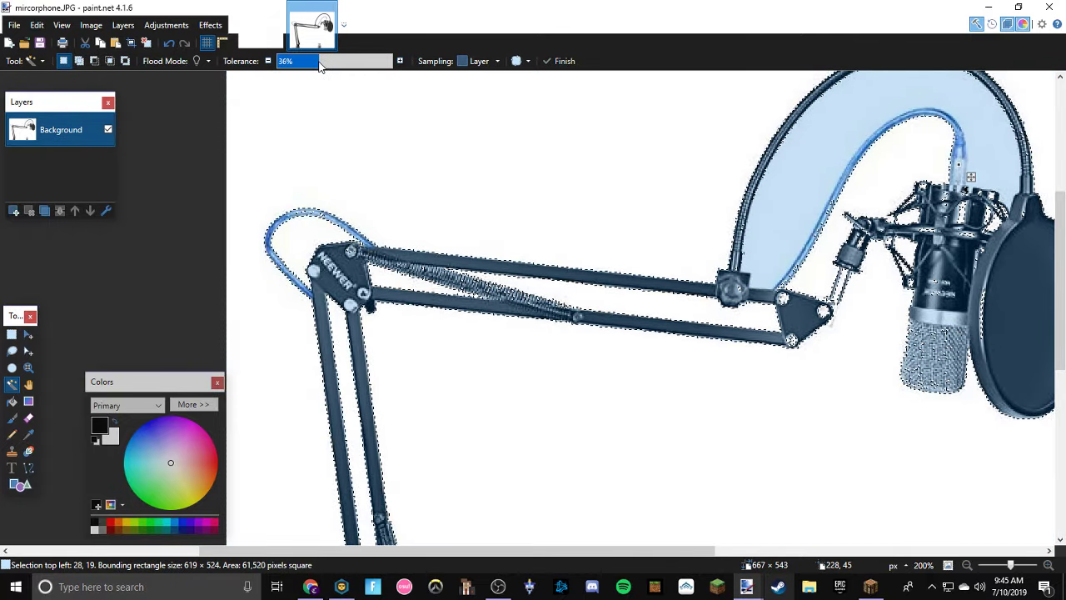
drag(319, 62, 295, 66)
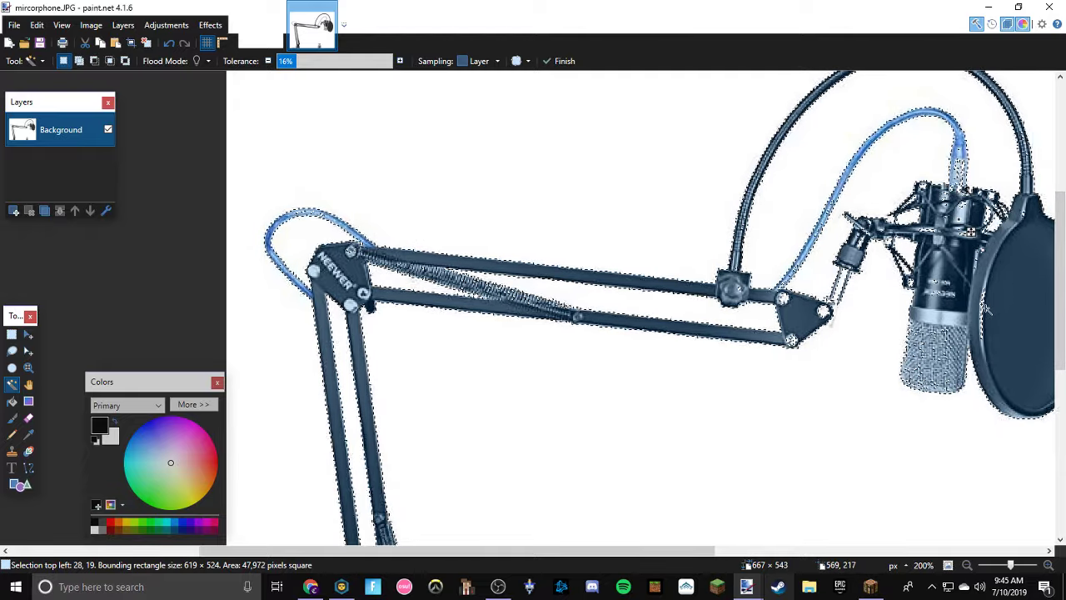
ctrl+click(993, 323)
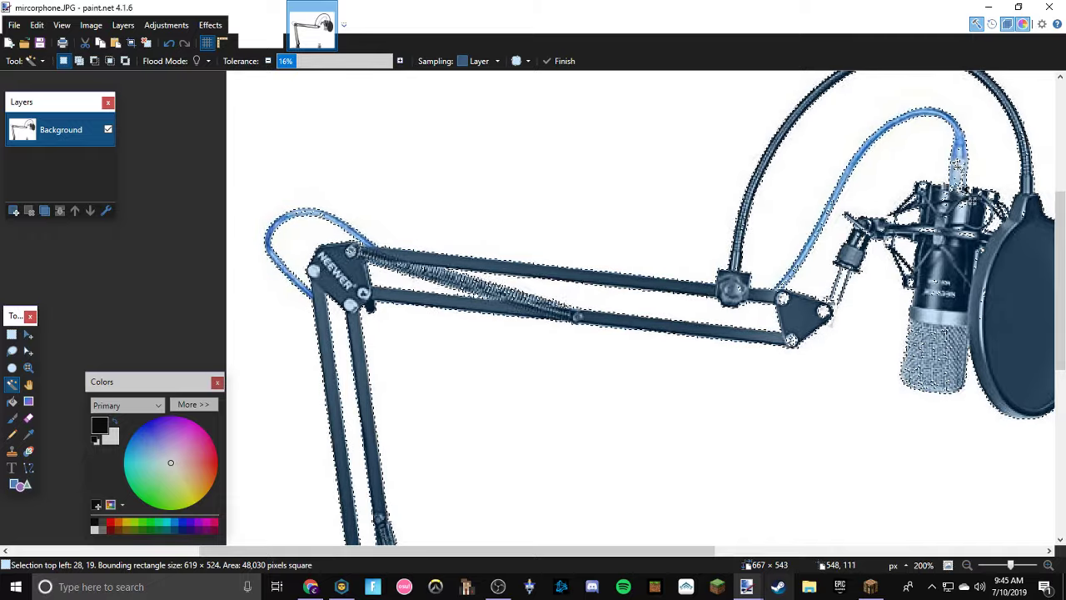
key(ctrl+b)
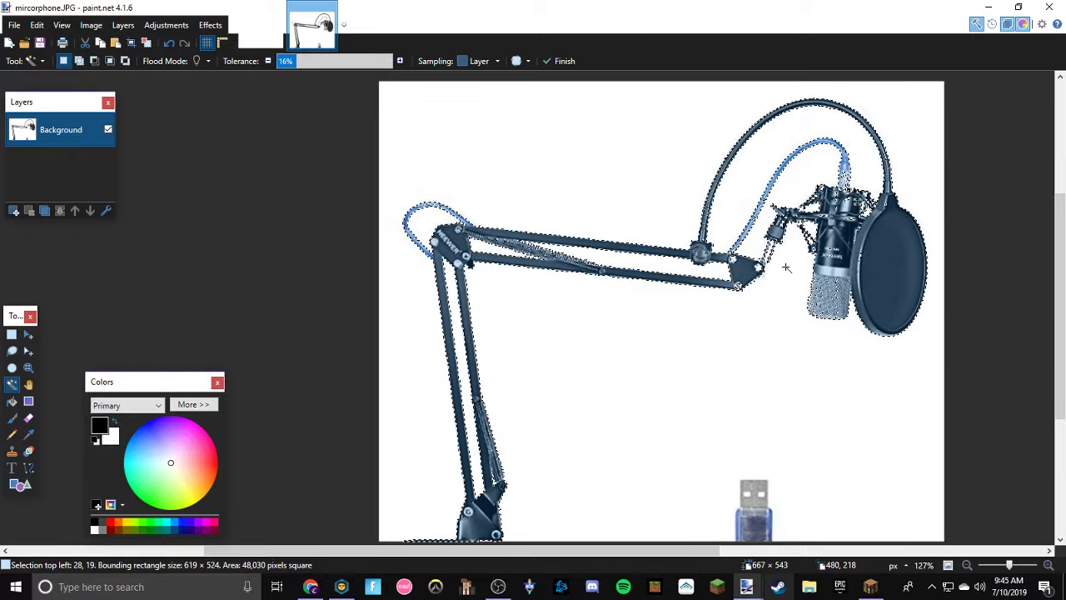
Step: Create a new 1600 × 900 image and paste the microphone cut-out into it
key(ctrl+n)
key(Return)
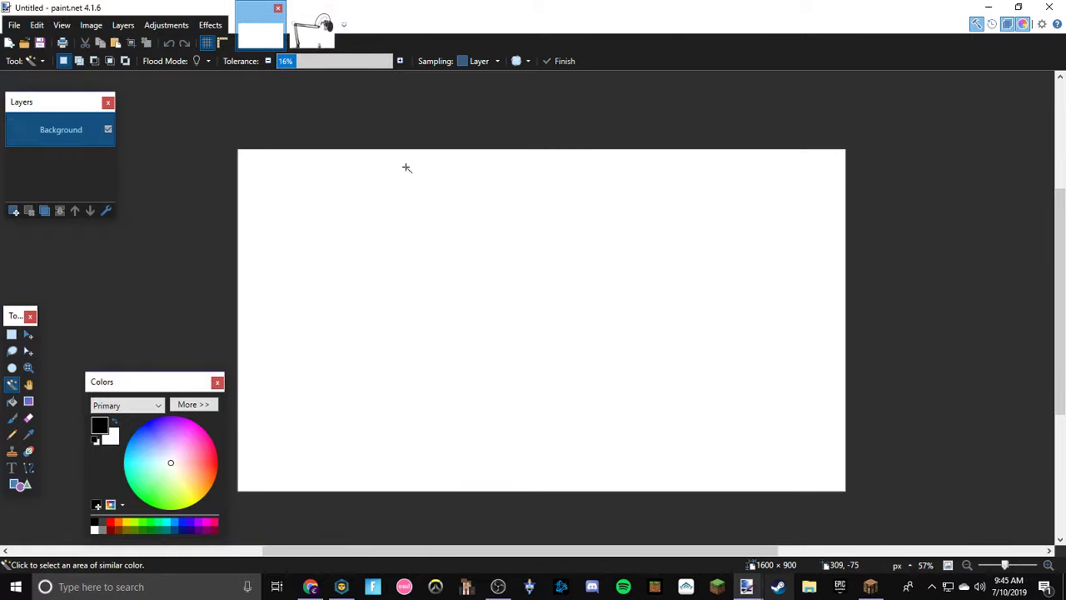
key(ctrl+v)
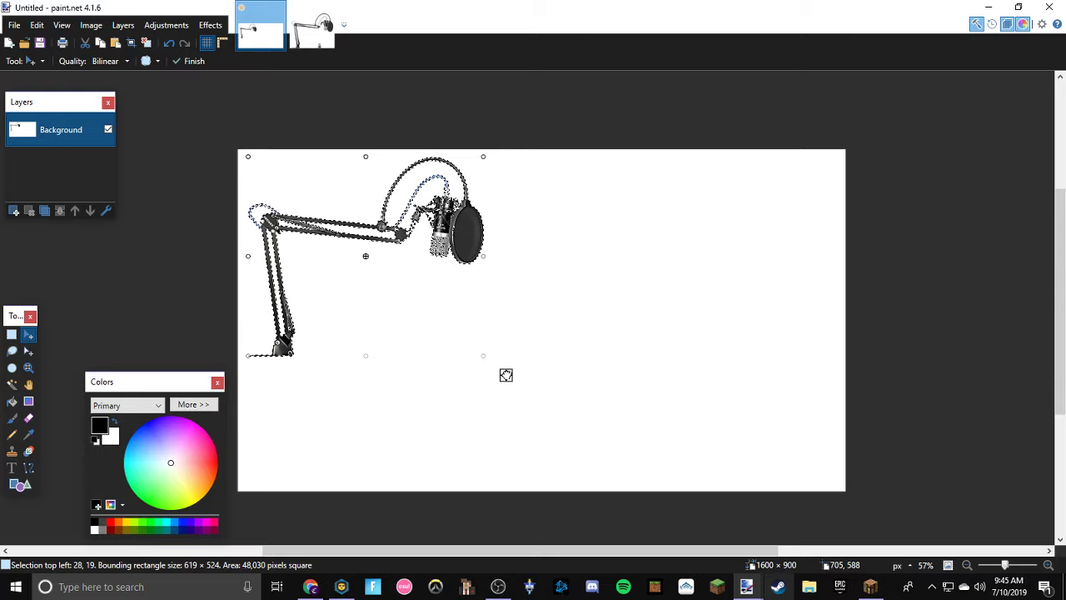
Step: Try moving, rotating and enlarging the pasted mic arm, then undo it all back to a blank canvas
drag(506, 374, 680, 421)
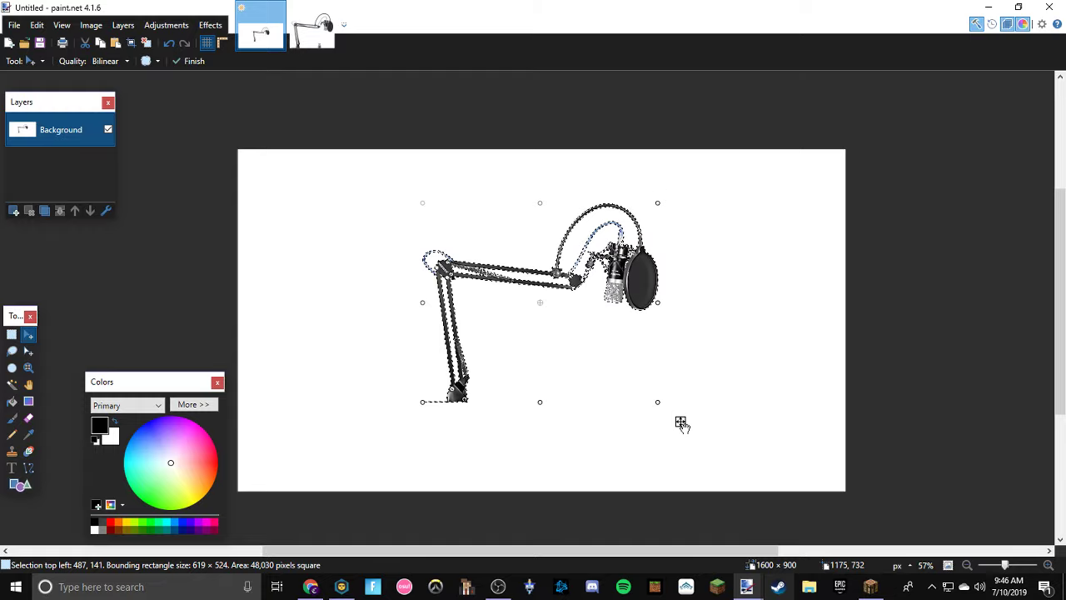
drag(674, 411, 374, 262)
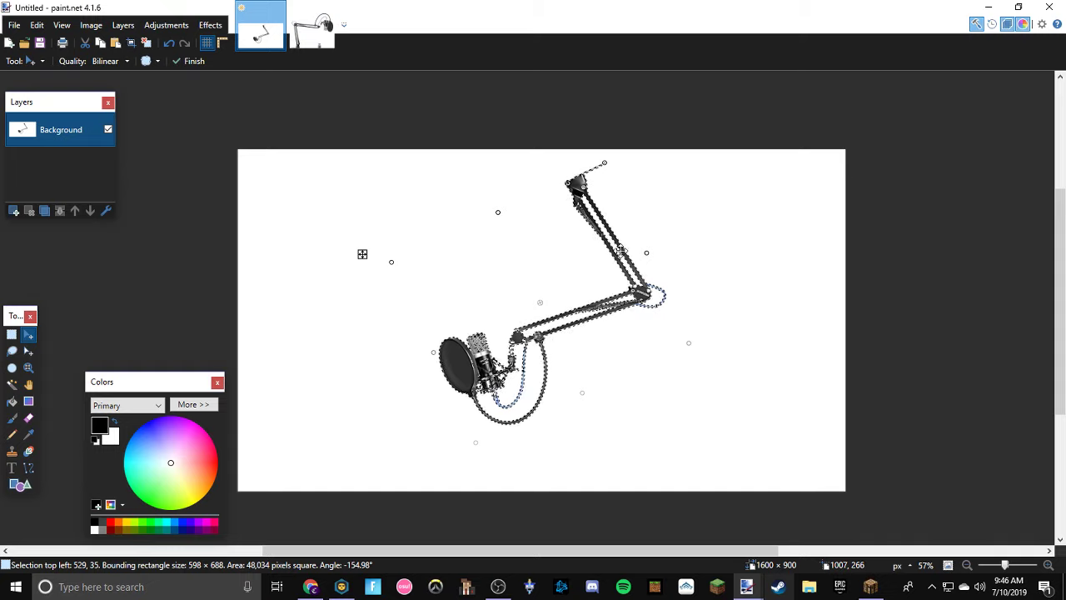
drag(610, 246, 564, 304)
drag(561, 224, 583, 177)
drag(597, 286, 624, 281)
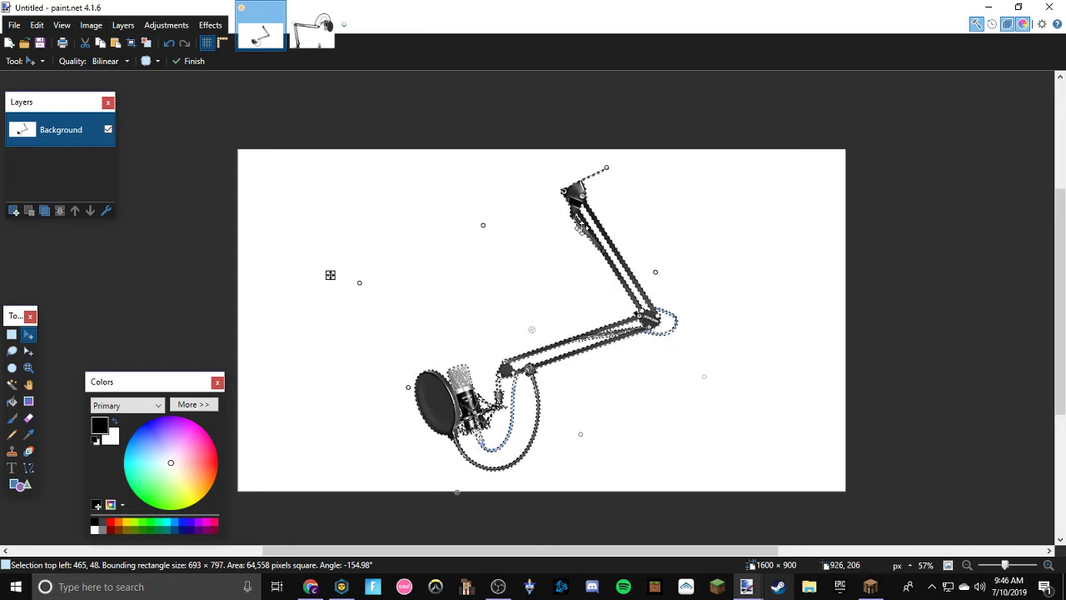
key(ctrl+z)
key(ctrl+z)
key(ctrl+z)
key(ctrl+z)
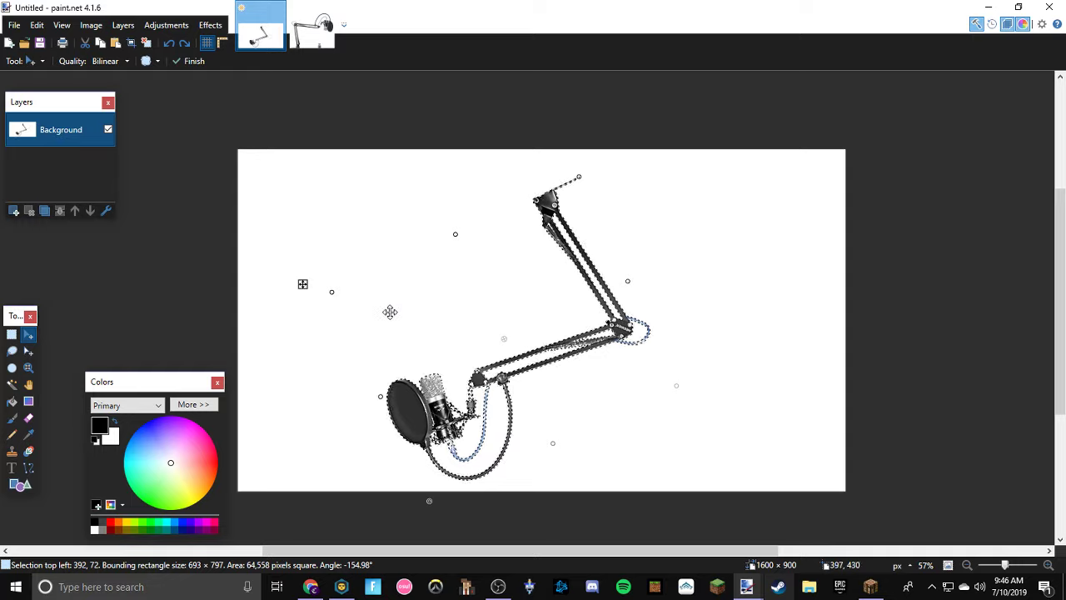
key(ctrl+z)
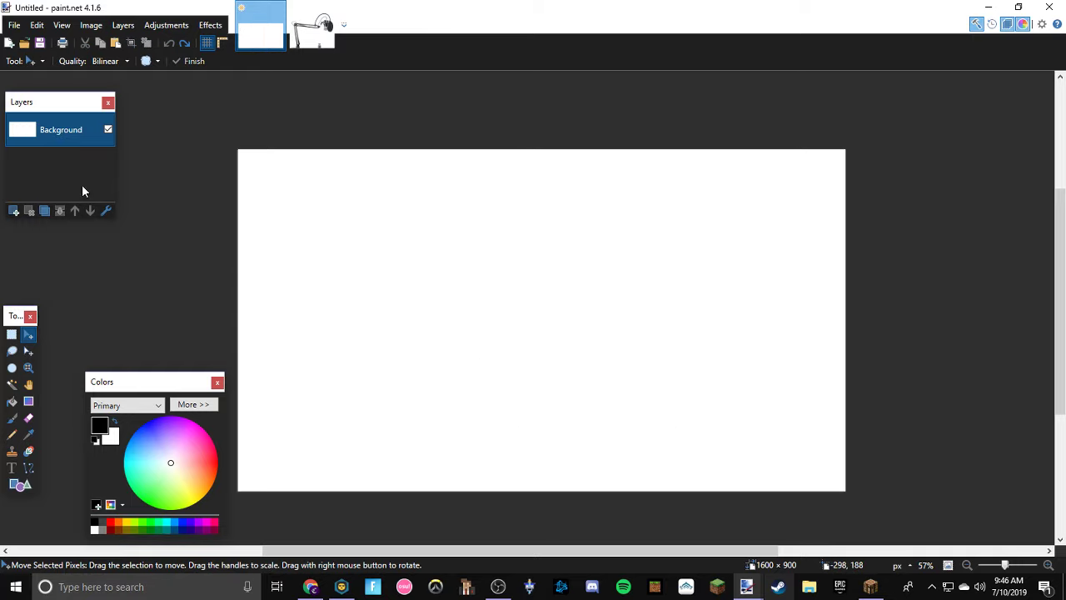
Step: Paste the mic arm onto a new Layer 2, rotated −150° and enlarged to 667 × 812 across the centre
click(13, 211)
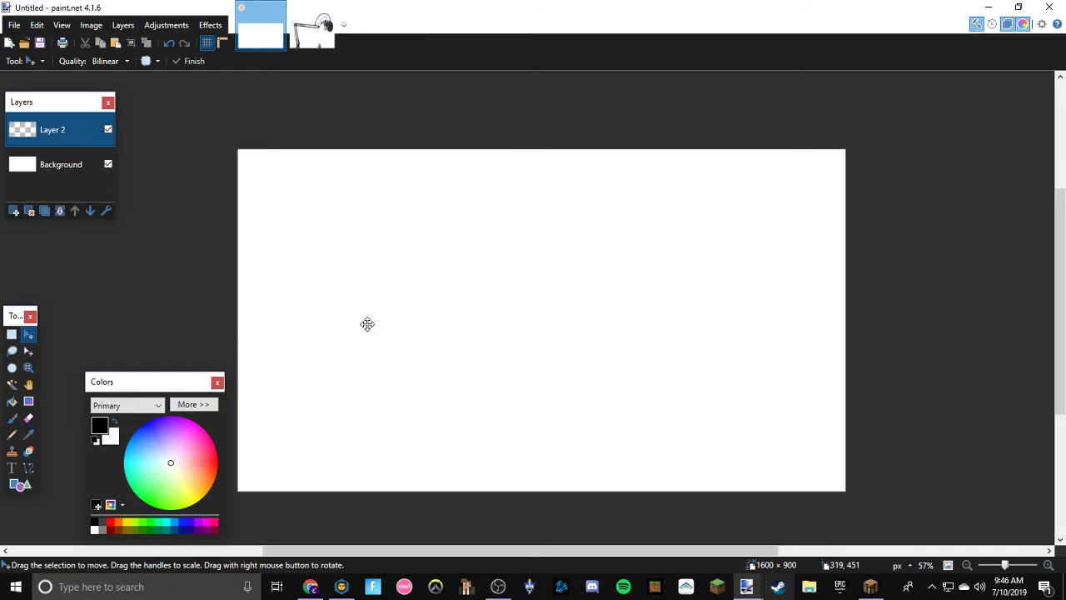
key(ctrl+v)
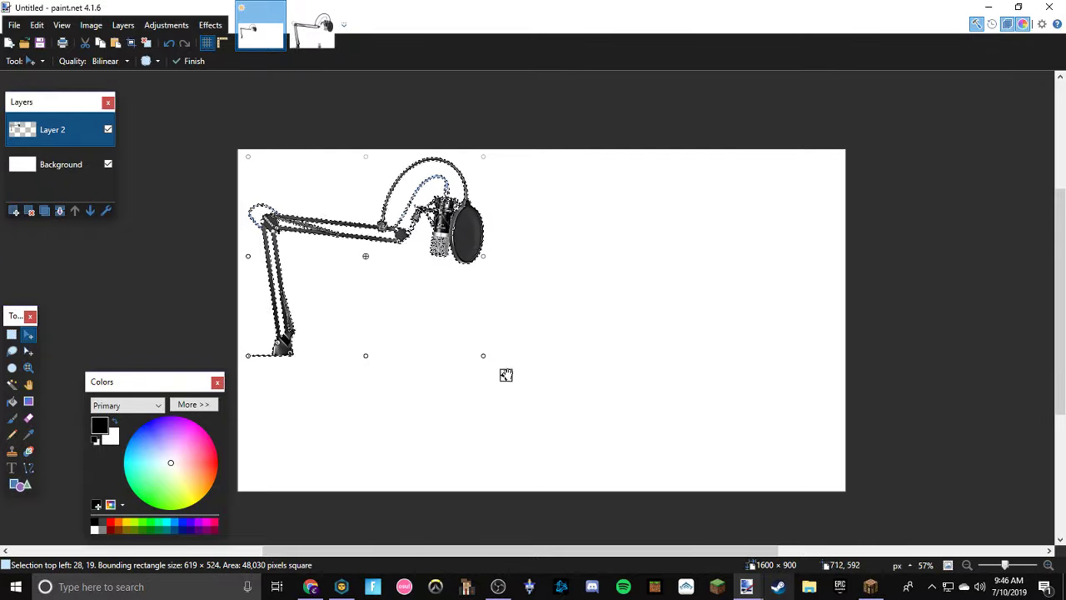
drag(498, 367, 423, 294)
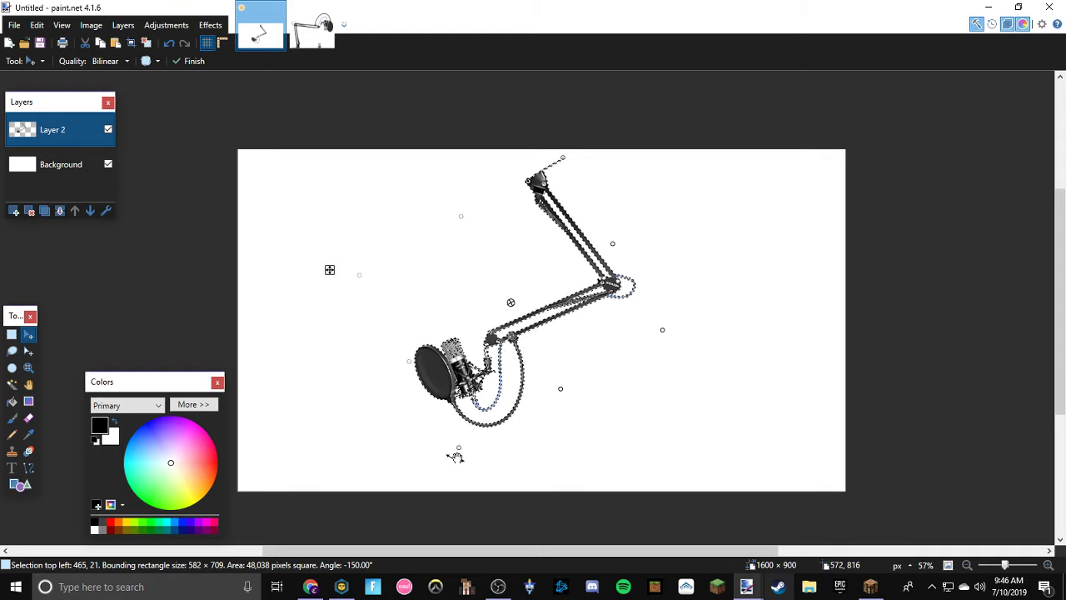
drag(460, 446, 438, 491)
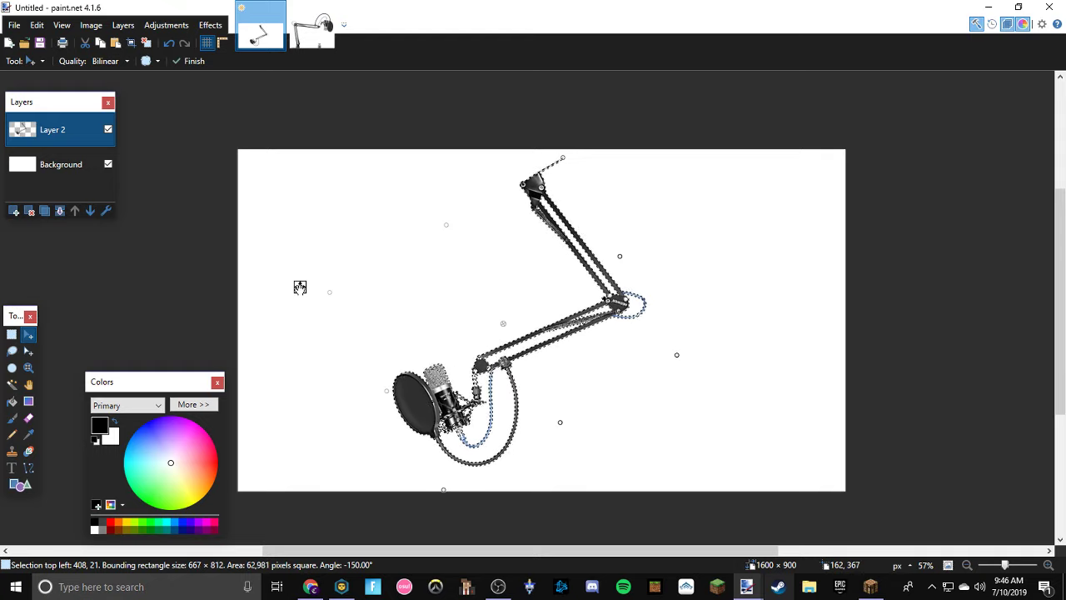
drag(311, 289, 324, 289)
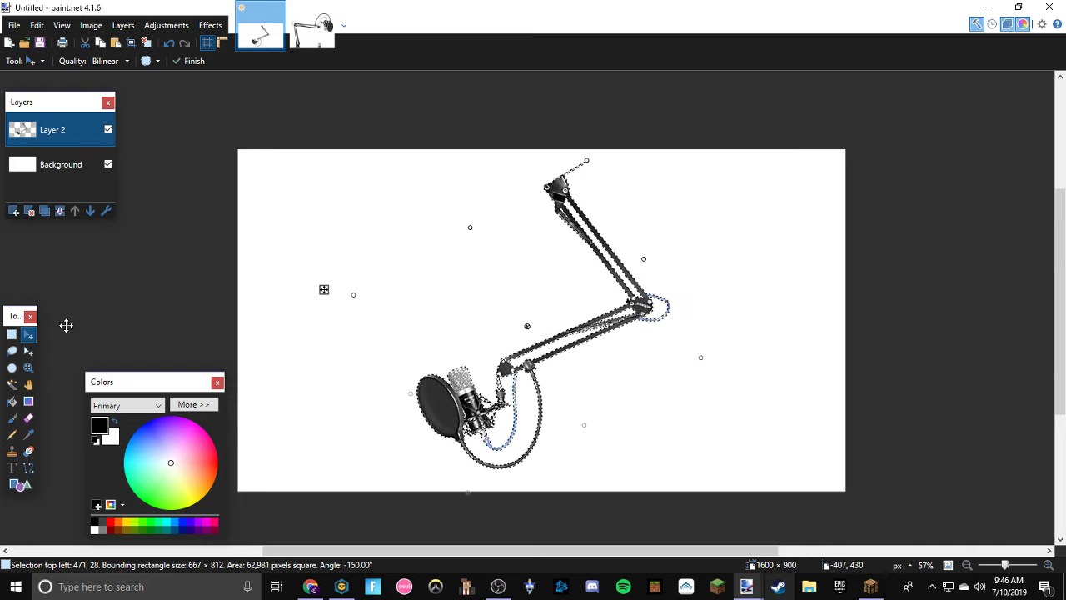
click(11, 383)
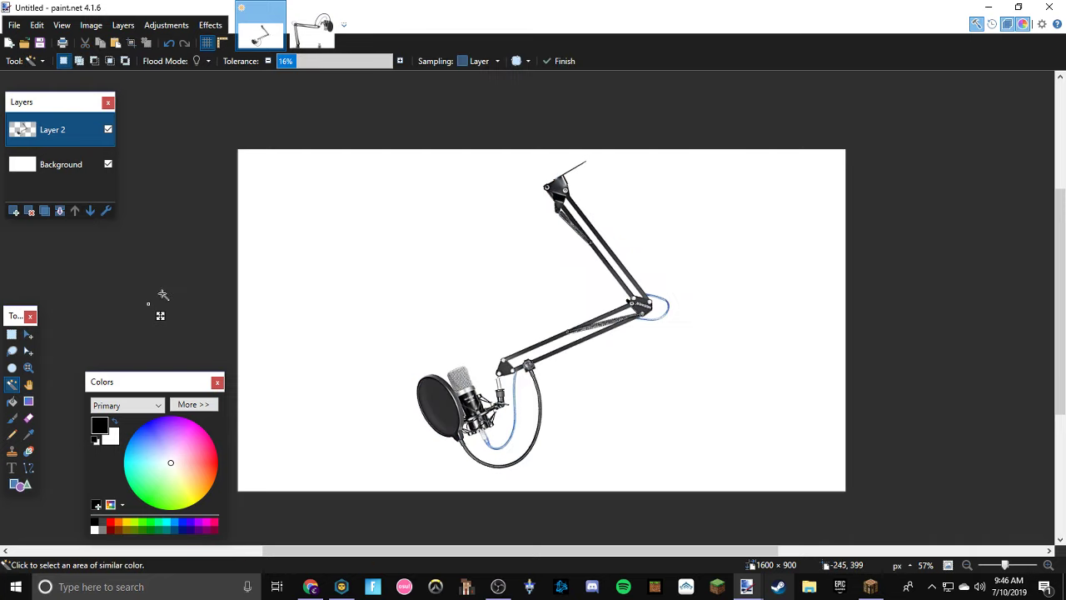
Step: Check transparency by toggling the Background, then erase the stray line at the arm's top joint with a width-2 Eraser
click(108, 165)
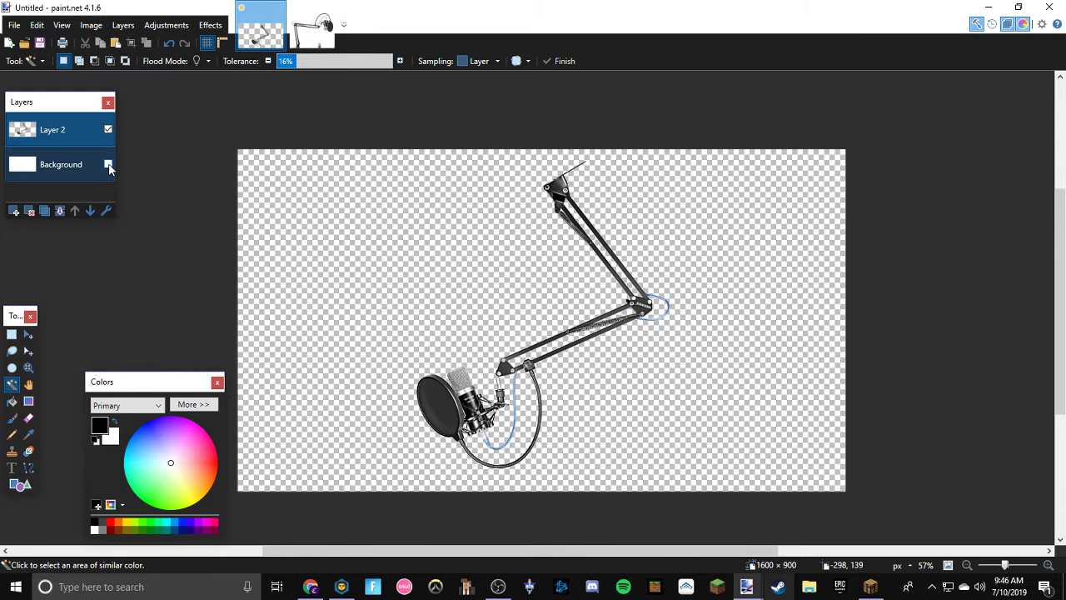
click(108, 164)
scroll(557, 179, up, 7)
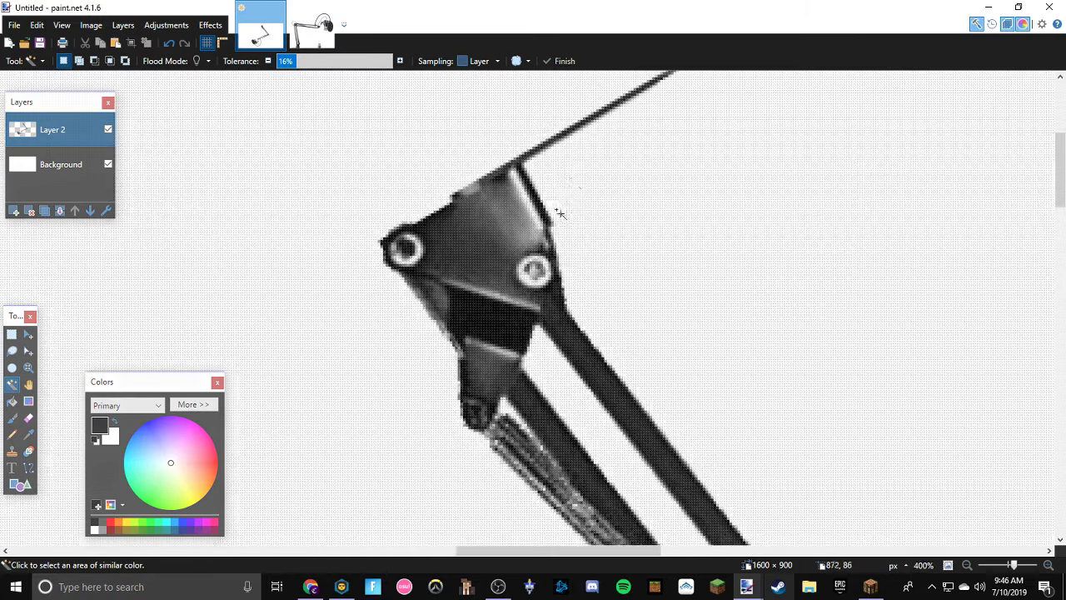
scroll(570, 174, up, 3)
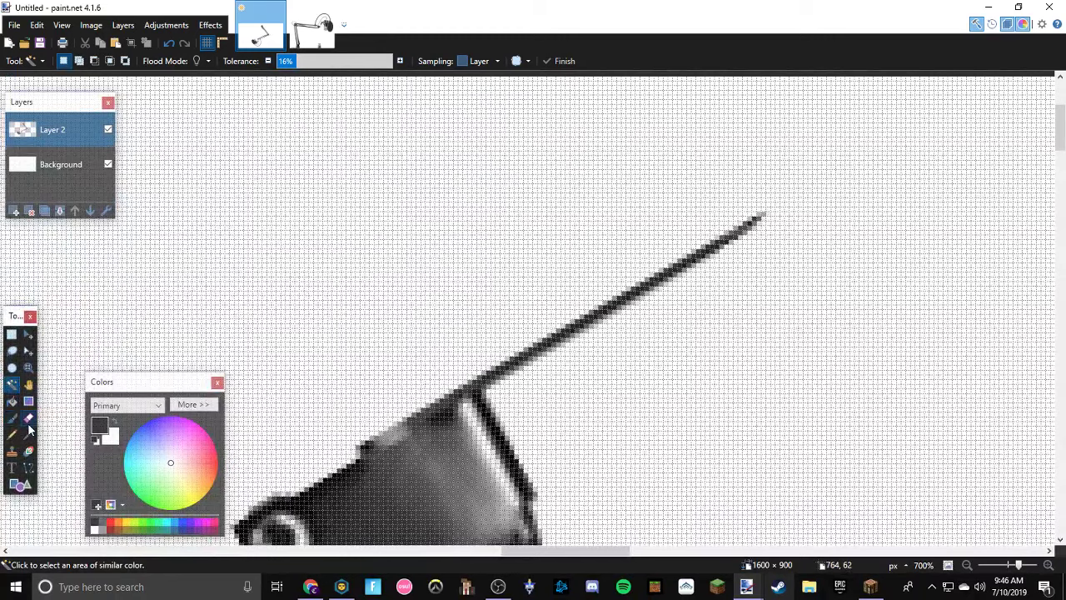
click(28, 418)
mouse_move(763, 216)
mouse_down()
mouse_move(687, 275)
mouse_move(729, 227)
mouse_move(691, 254)
mouse_move(636, 309)
mouse_move(666, 283)
mouse_move(675, 289)
mouse_move(583, 348)
mouse_move(543, 359)
mouse_move(572, 321)
mouse_move(570, 374)
mouse_move(499, 390)
mouse_move(476, 360)
mouse_move(508, 397)
mouse_up()
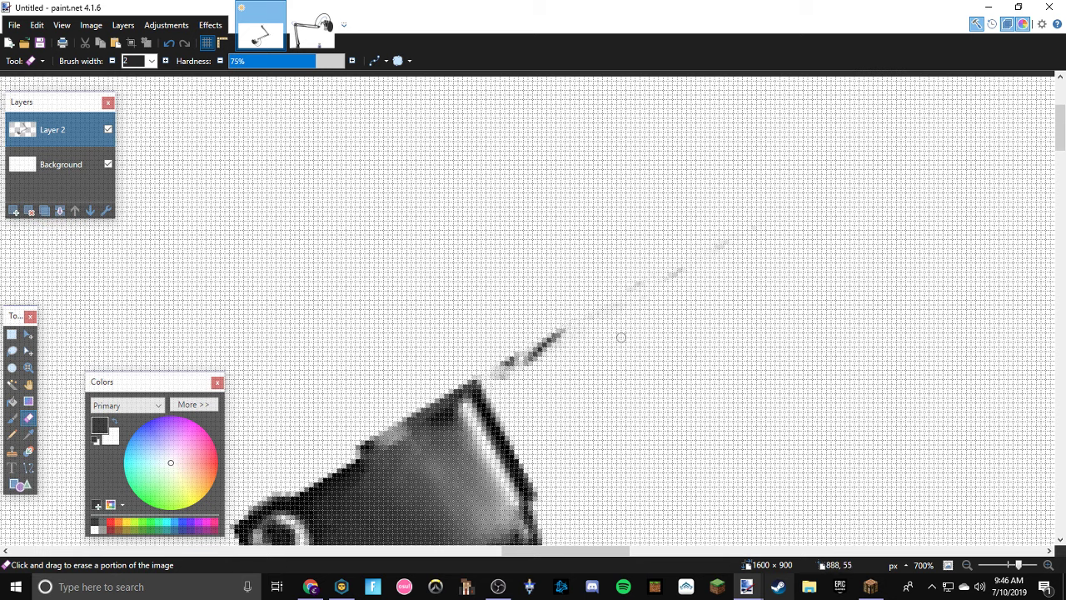
mouse_move(562, 333)
mouse_down()
mouse_move(525, 366)
mouse_move(580, 322)
mouse_move(506, 361)
mouse_move(504, 380)
mouse_up()
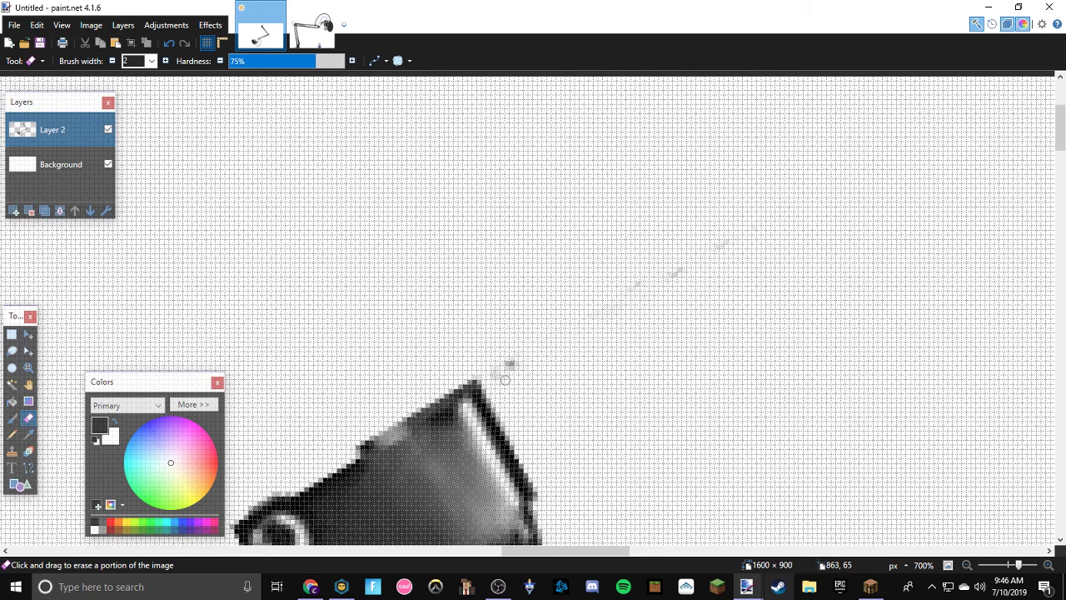
Step: Wipe the leftover light pixels along the edge of the arm's top bracket
scroll(533, 266, down, 3)
scroll(558, 250, down, 3)
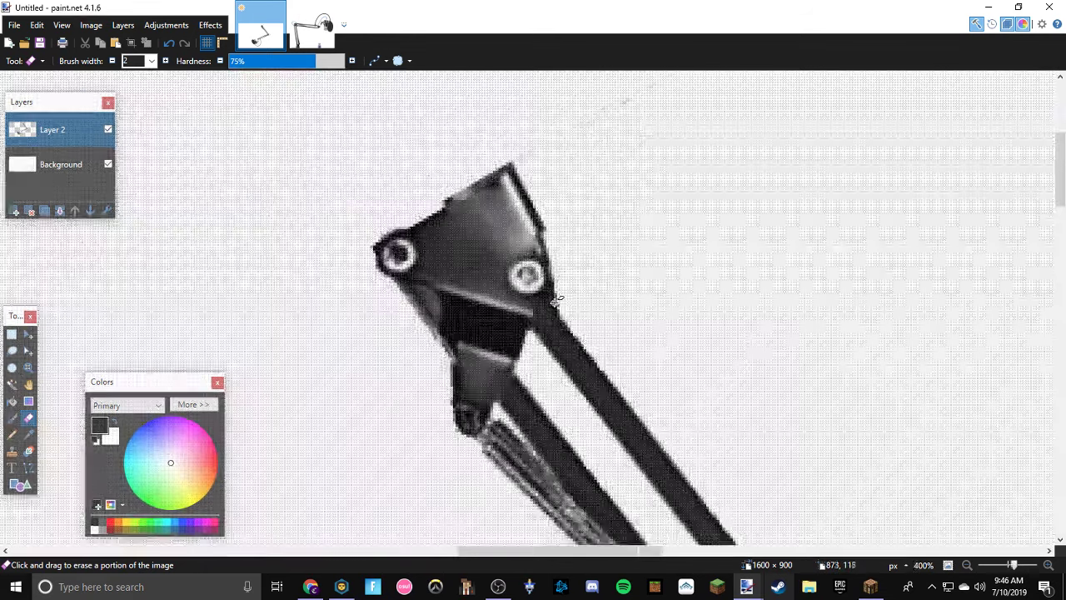
scroll(556, 302, down, 3)
scroll(575, 285, up, 4)
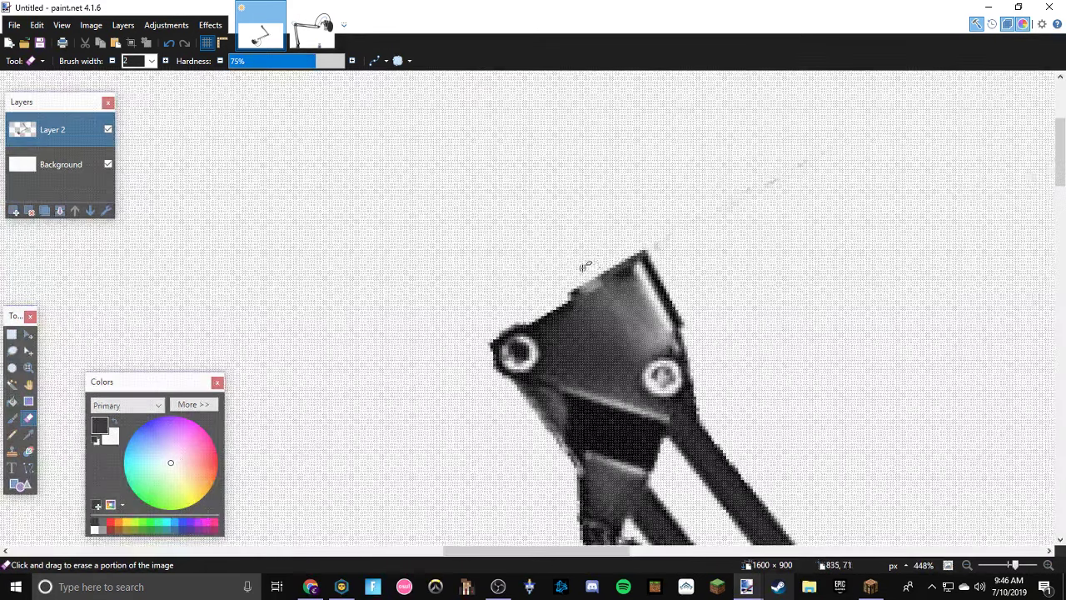
scroll(585, 266, up, 4)
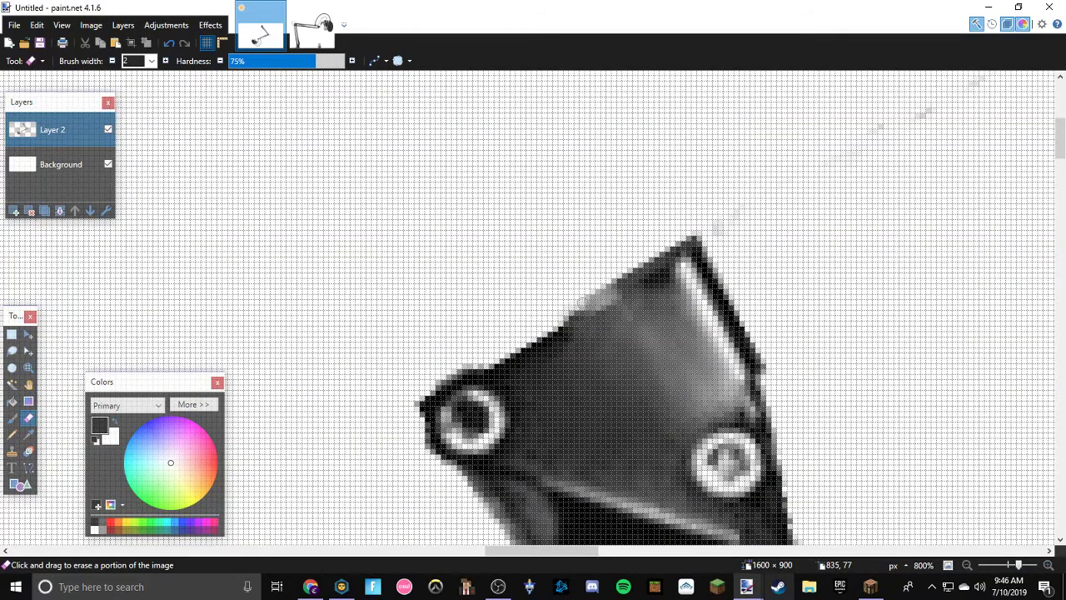
scroll(714, 313, down, 6)
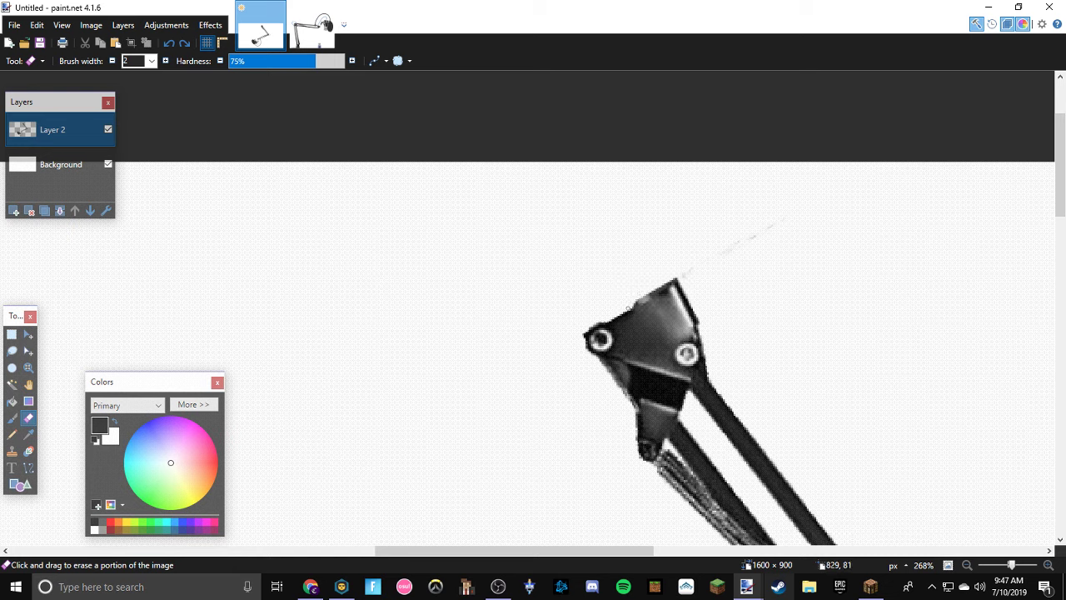
drag(687, 274, 648, 298)
scroll(645, 296, down, 5)
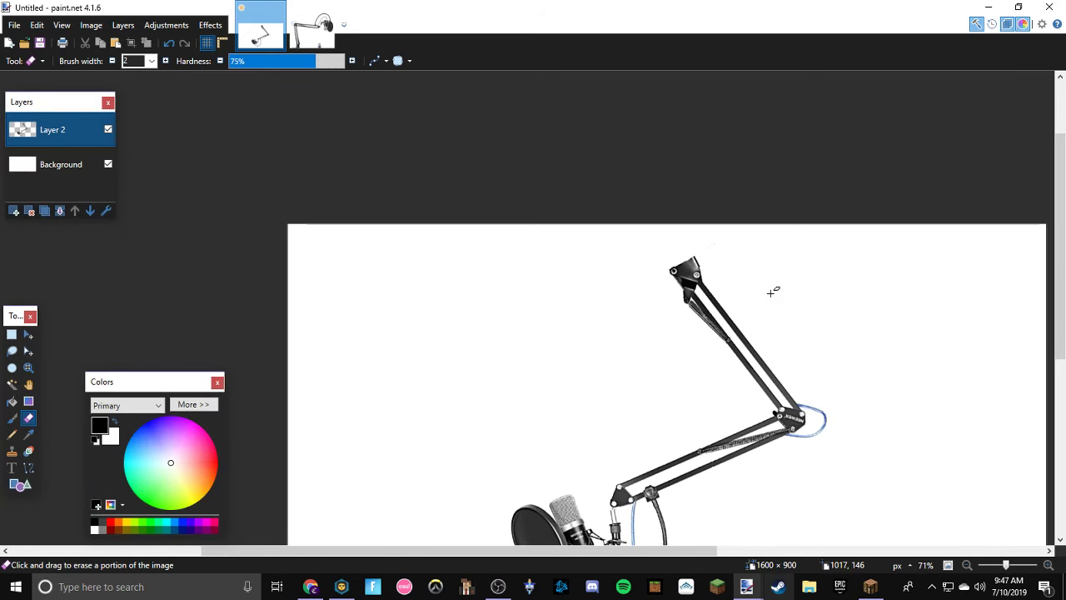
Step: Tidy the panels, close the mircorphone image tab, and select the Background layer
scroll(766, 307, down, 3)
scroll(765, 280, up, 2)
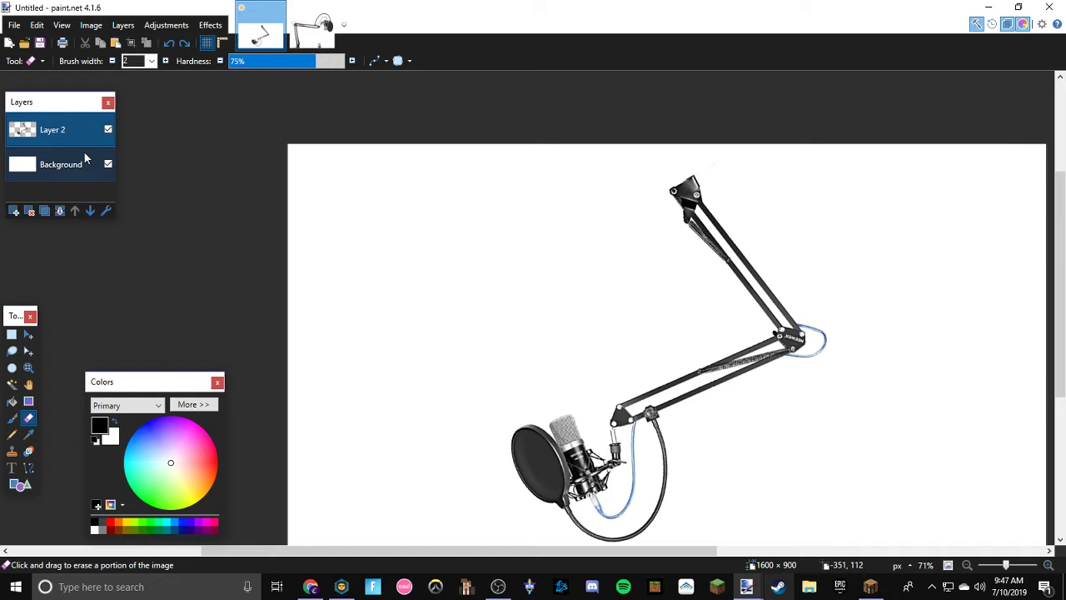
scroll(844, 203, down, 2)
scroll(821, 225, up, 2)
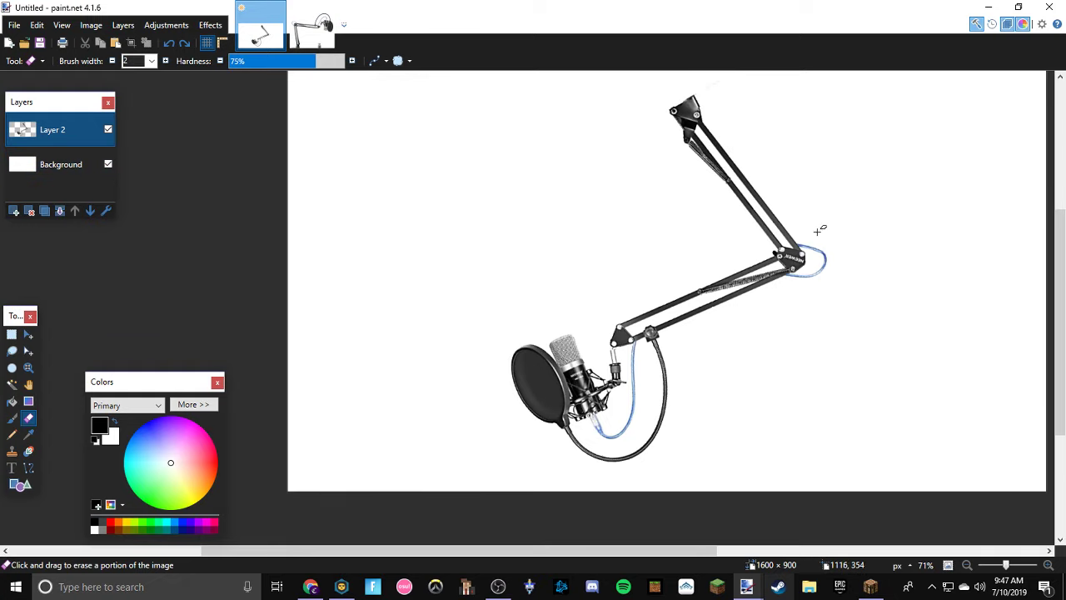
scroll(807, 223, down, 1)
scroll(802, 228, up, 1)
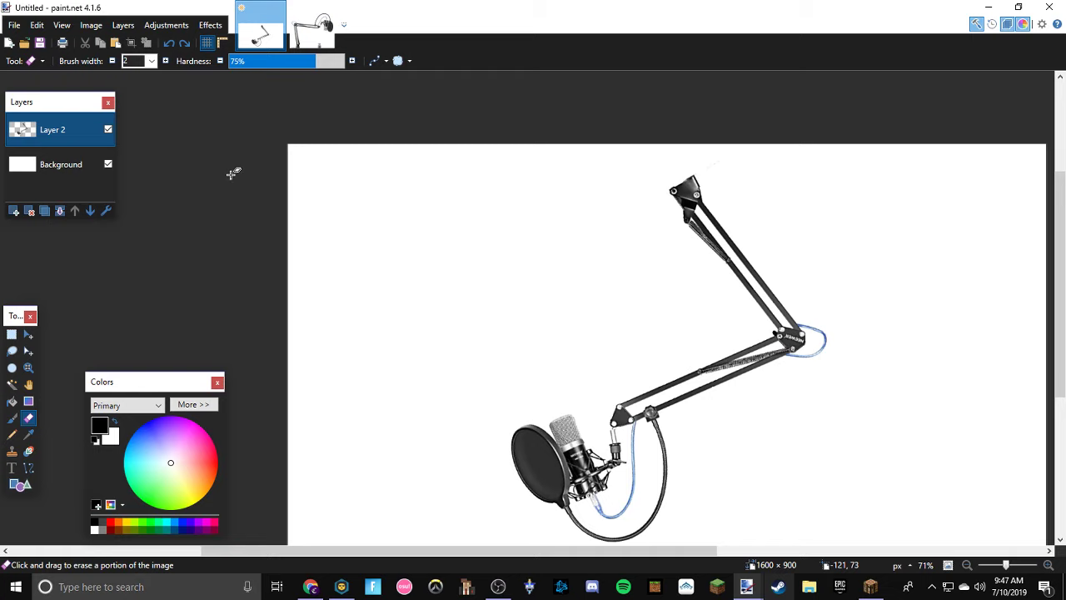
drag(1058, 249, 1058, 272)
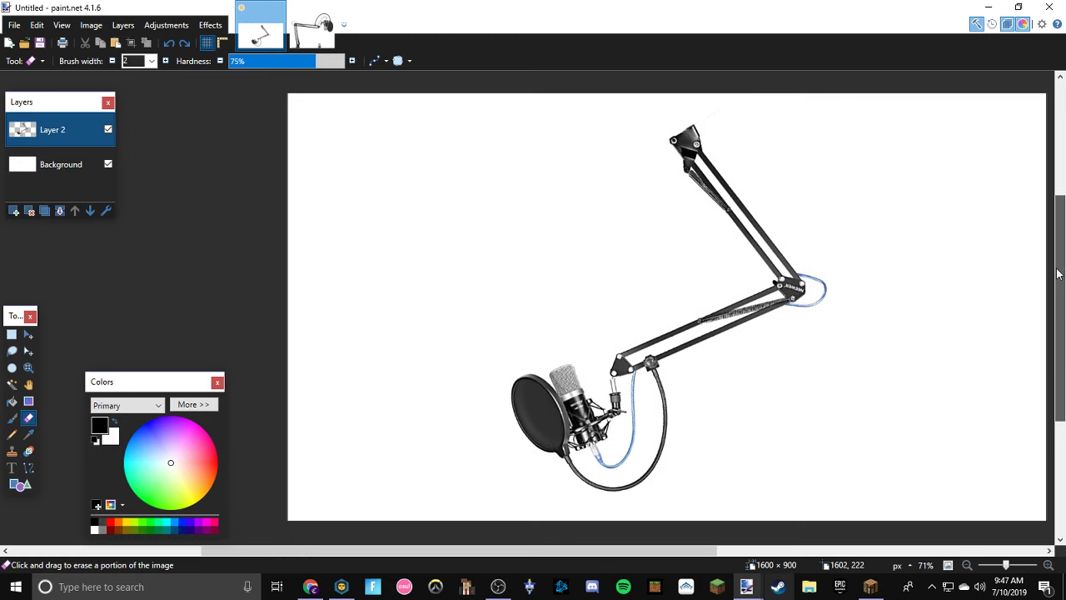
drag(533, 550, 563, 551)
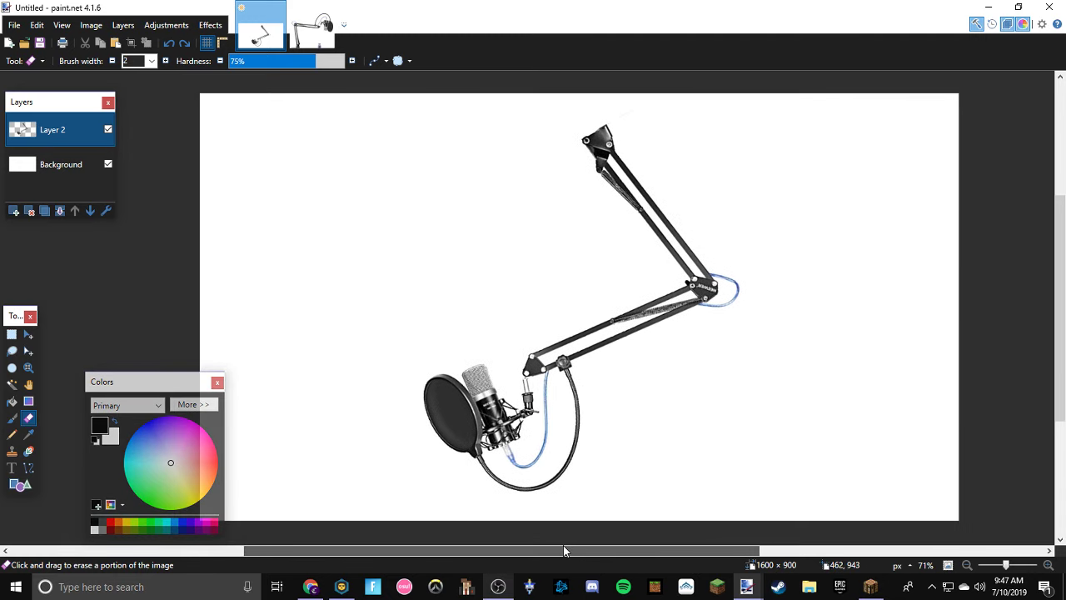
drag(165, 383, 128, 289)
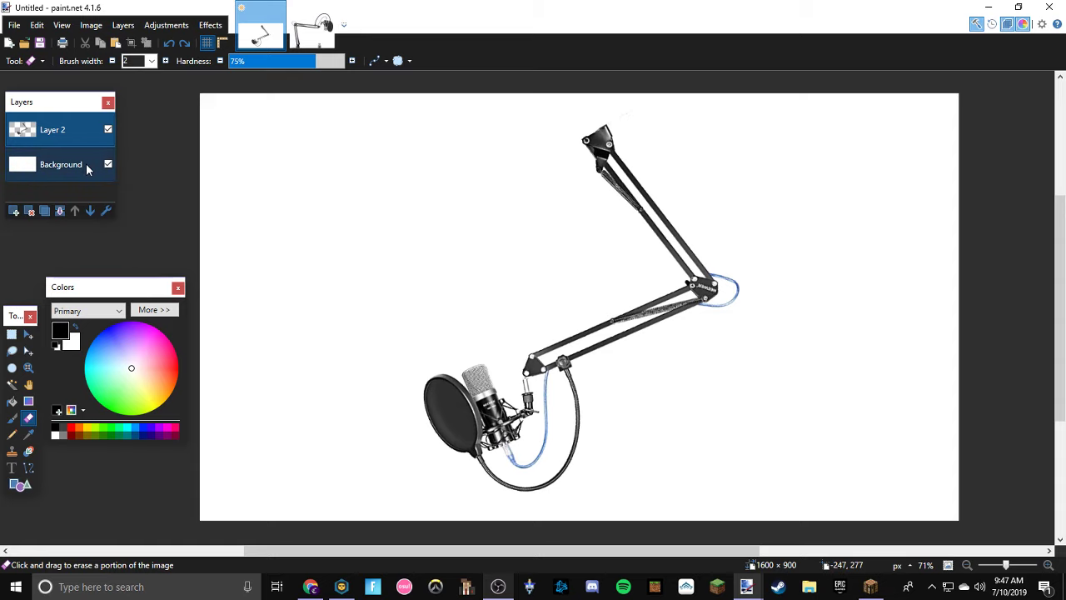
click(330, 10)
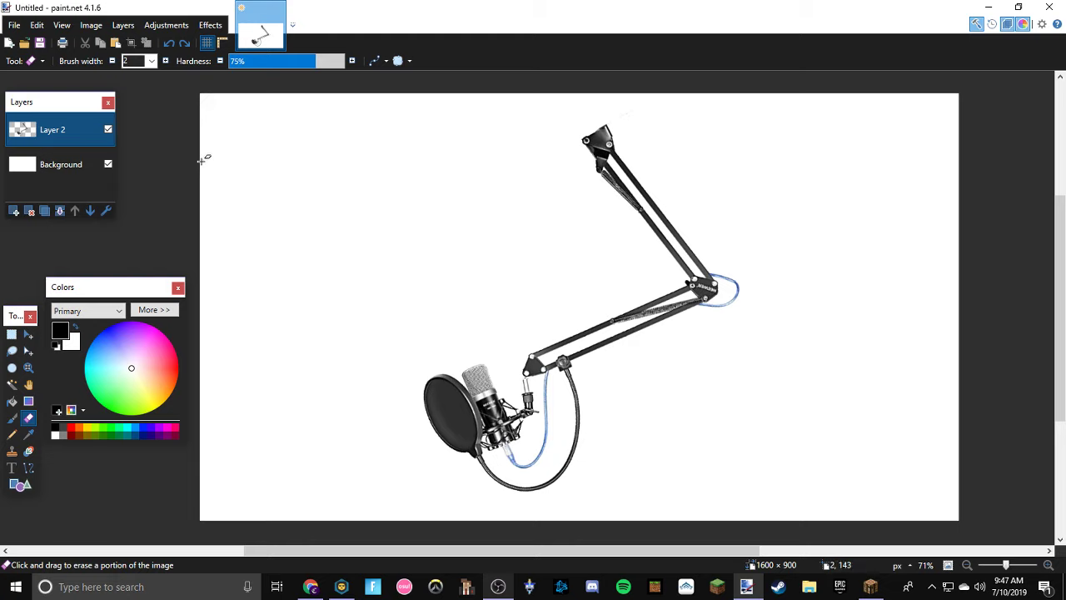
click(70, 167)
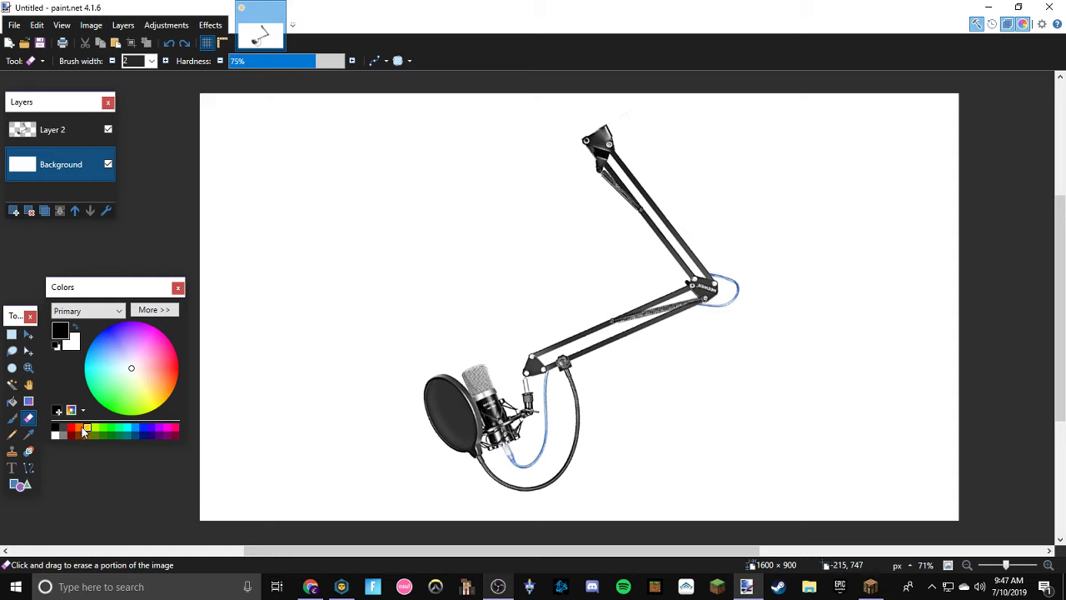
Step: Pick the Rectangle Select tool from the Tools panel
click(12, 336)
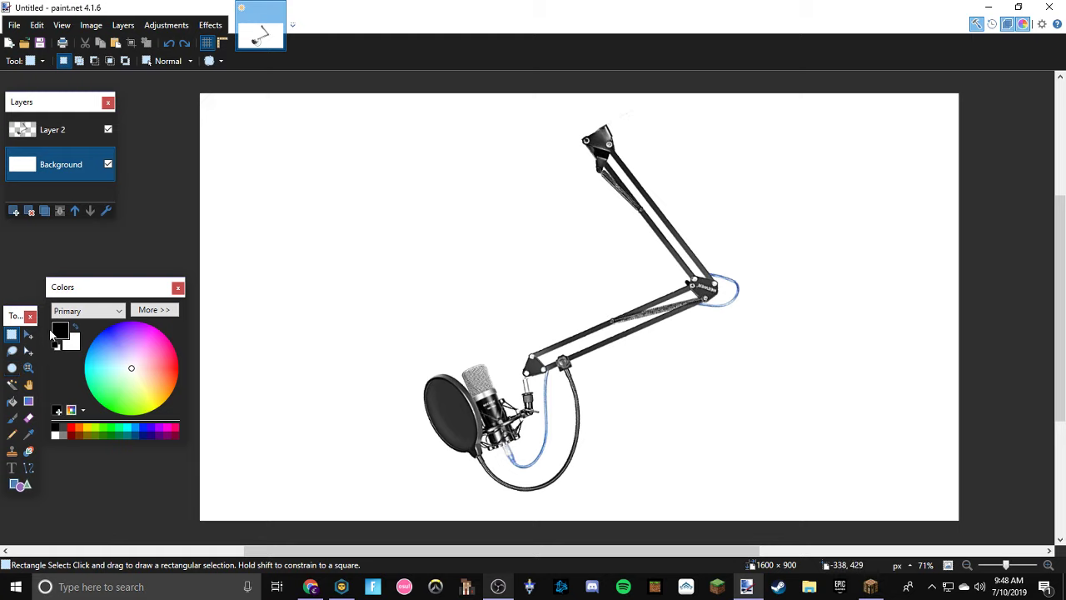
Step: Paint the entire white background dark red with the Paintbrush at brush width 100
click(12, 418)
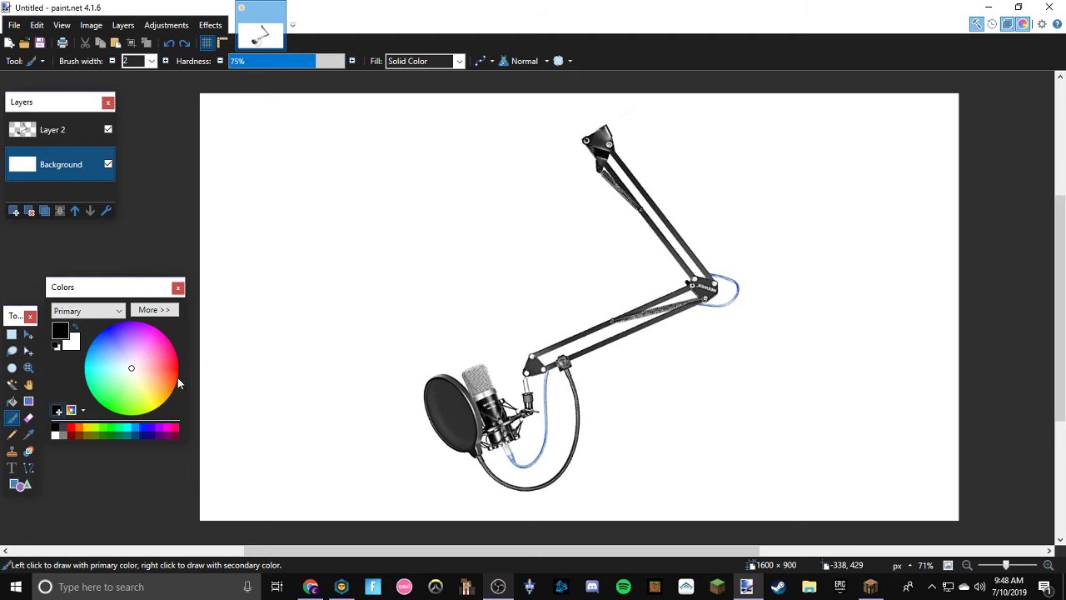
click(73, 434)
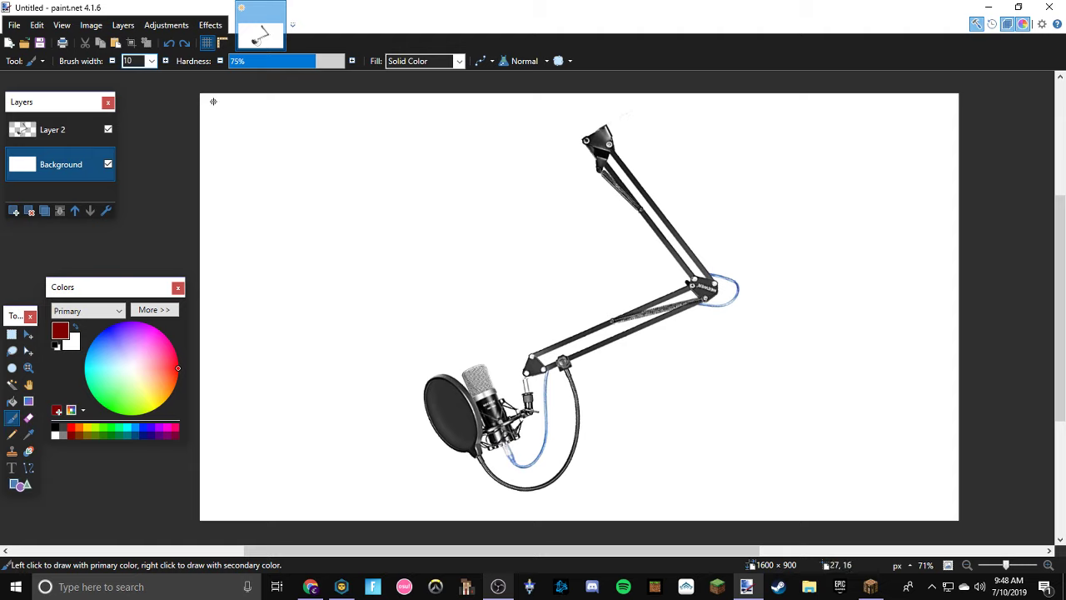
text(0)
mouse_move(233, 112)
mouse_down()
mouse_move(211, 194)
mouse_move(247, 107)
mouse_move(326, 220)
mouse_move(219, 264)
mouse_move(260, 224)
mouse_move(238, 221)
mouse_move(250, 159)
mouse_move(249, 323)
mouse_move(207, 403)
mouse_move(197, 283)
mouse_move(280, 214)
mouse_move(288, 368)
mouse_move(252, 363)
mouse_move(258, 353)
mouse_move(320, 388)
mouse_move(371, 522)
mouse_move(388, 519)
mouse_move(449, 425)
mouse_move(434, 358)
mouse_move(507, 365)
mouse_move(517, 253)
mouse_move(468, 234)
mouse_move(480, 344)
mouse_move(554, 521)
mouse_move(548, 539)
mouse_move(583, 302)
mouse_move(609, 230)
mouse_move(597, 454)
mouse_move(640, 512)
mouse_move(680, 133)
mouse_move(731, 325)
mouse_move(729, 213)
mouse_move(703, 82)
mouse_move(732, 518)
mouse_move(812, 54)
mouse_move(786, 500)
mouse_move(816, 240)
mouse_move(854, 204)
mouse_move(837, 502)
mouse_move(886, 192)
mouse_move(906, 429)
mouse_move(919, 372)
mouse_move(895, 392)
mouse_move(870, 450)
mouse_move(903, 557)
mouse_move(936, 262)
mouse_move(944, 550)
mouse_up()
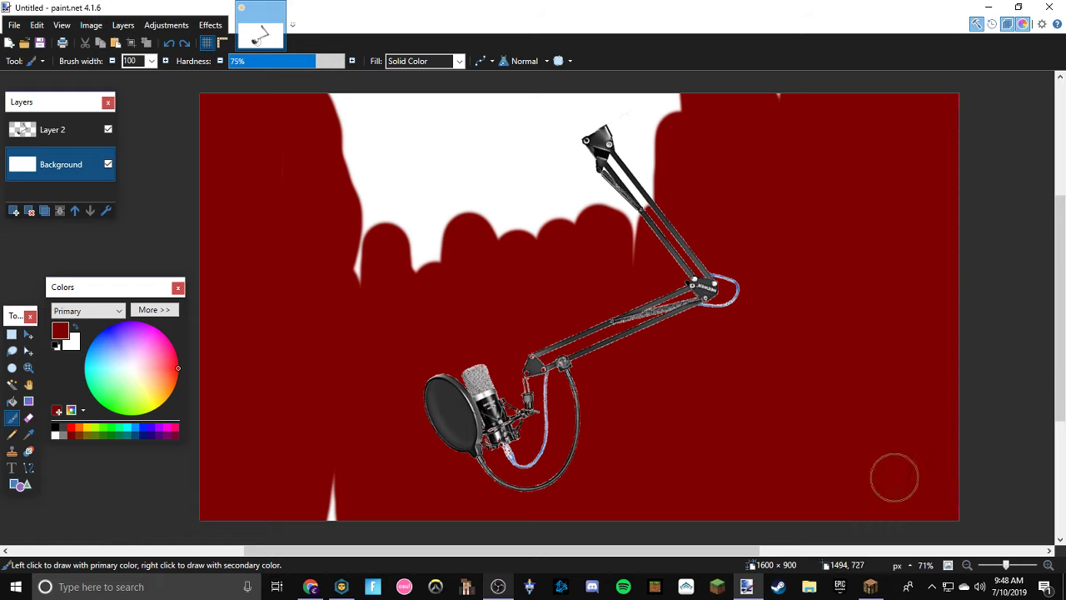
mouse_move(895, 477)
mouse_down()
mouse_move(602, 112)
mouse_move(674, 167)
mouse_move(609, 208)
mouse_move(372, 241)
mouse_move(571, 290)
mouse_move(533, 119)
mouse_move(515, 313)
mouse_move(269, 320)
mouse_move(298, 593)
mouse_up()
drag(300, 87, 459, 96)
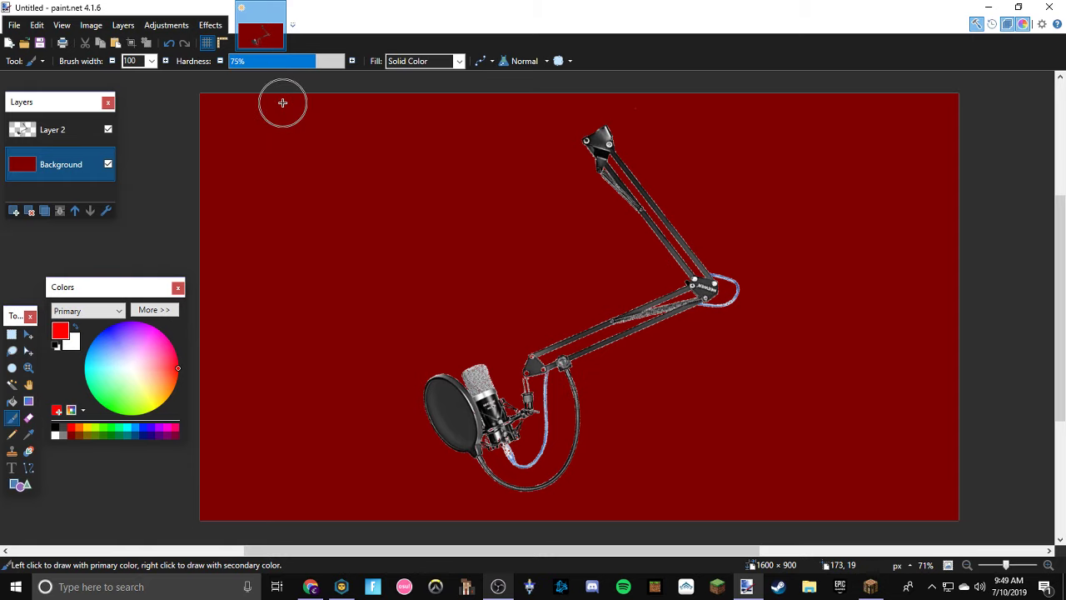
Step: Brighten the red to BC0000 and paint bright red strokes down from the canvas top
click(154, 308)
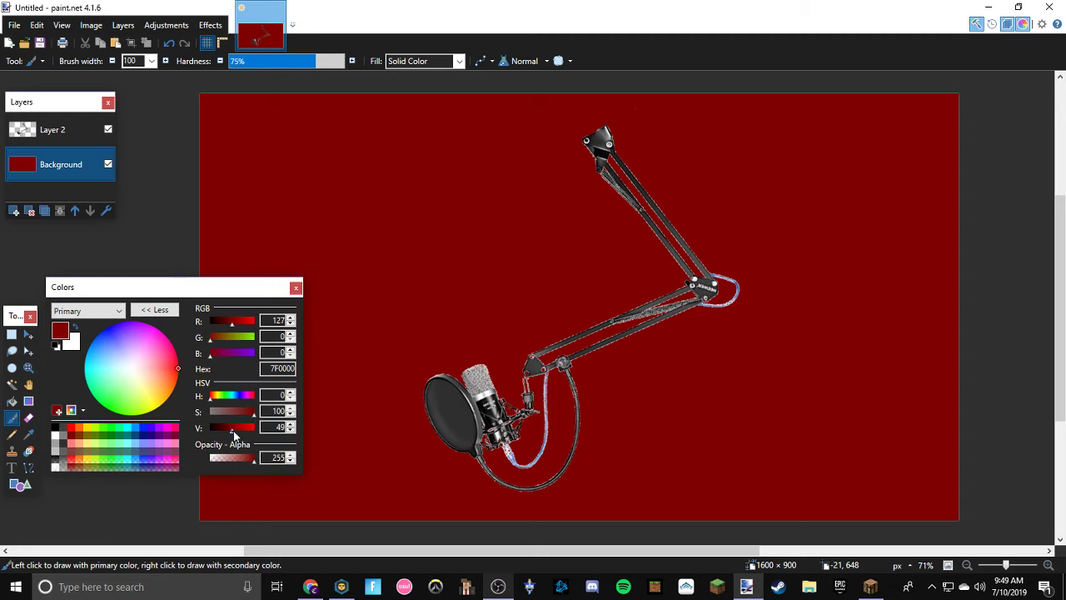
drag(234, 430, 242, 431)
mouse_move(275, 117)
mouse_down()
mouse_move(263, 217)
mouse_move(269, 151)
mouse_move(466, 177)
mouse_move(490, 231)
mouse_move(441, 212)
mouse_move(386, 362)
mouse_move(288, 552)
mouse_move(612, 312)
mouse_move(541, 464)
mouse_move(258, 461)
mouse_move(346, 424)
mouse_move(508, 302)
mouse_move(449, 372)
mouse_move(789, 448)
mouse_move(634, 255)
mouse_move(873, 403)
mouse_move(911, 361)
mouse_move(873, 143)
mouse_move(828, 438)
mouse_move(775, 351)
mouse_move(906, 214)
mouse_move(696, 159)
mouse_move(655, 88)
mouse_move(374, 134)
mouse_move(509, 139)
mouse_move(539, 201)
mouse_move(811, 199)
mouse_move(844, 279)
mouse_move(876, 251)
mouse_move(305, 359)
mouse_move(575, 337)
mouse_up()
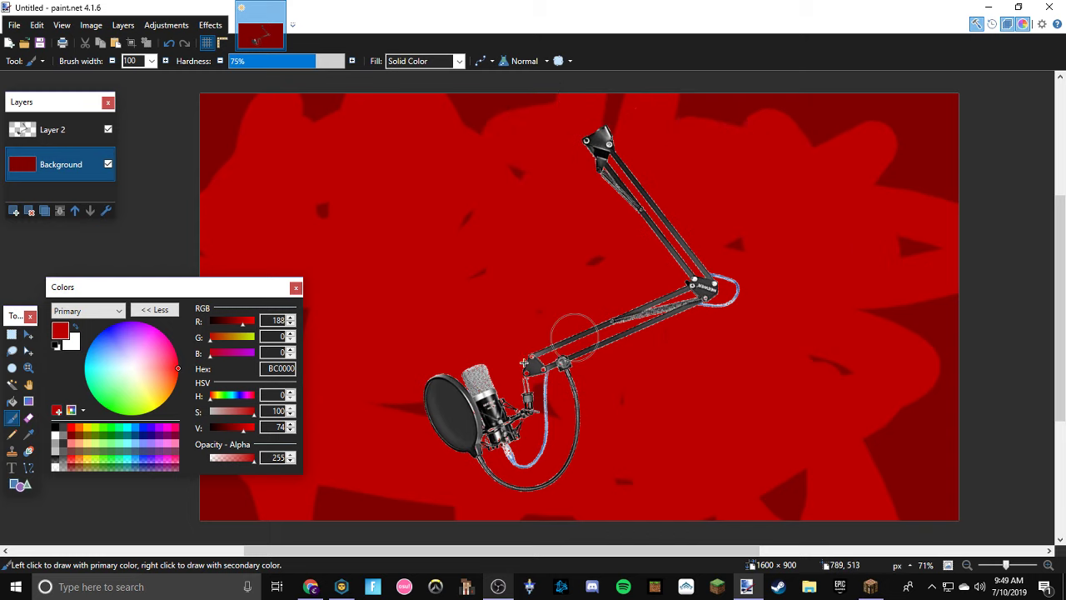
Step: Paint a pure red FF0000 blotch on the upper left, then shift the colour to orange
click(80, 426)
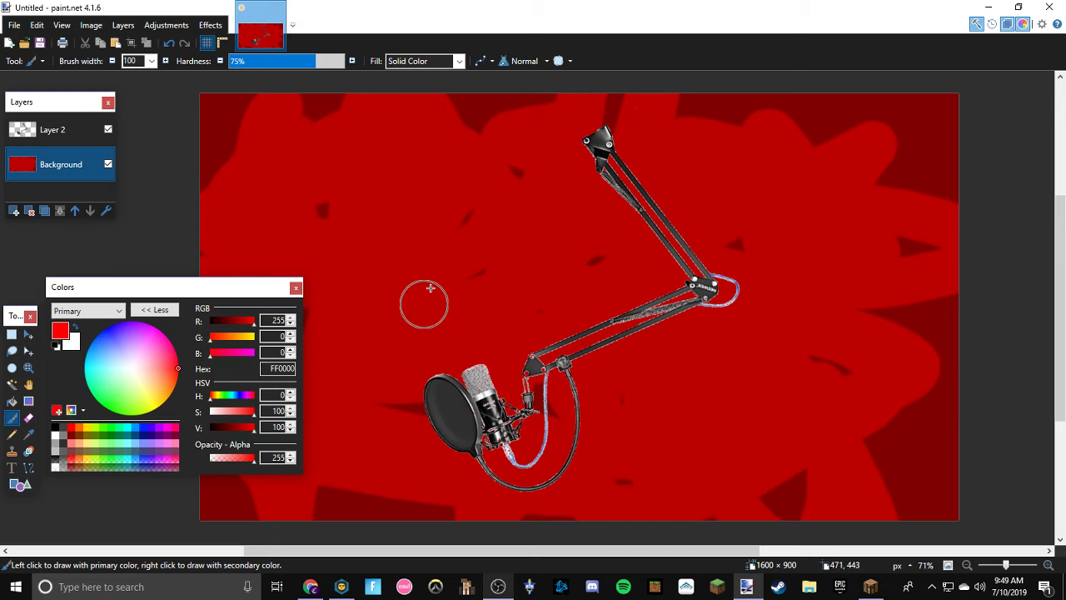
mouse_move(408, 183)
mouse_down()
mouse_move(361, 311)
mouse_move(346, 223)
mouse_move(338, 411)
mouse_move(500, 467)
mouse_move(556, 433)
mouse_move(614, 483)
mouse_move(766, 392)
mouse_move(782, 428)
mouse_move(666, 340)
mouse_move(804, 221)
mouse_move(702, 145)
mouse_move(488, 267)
mouse_move(468, 246)
mouse_up()
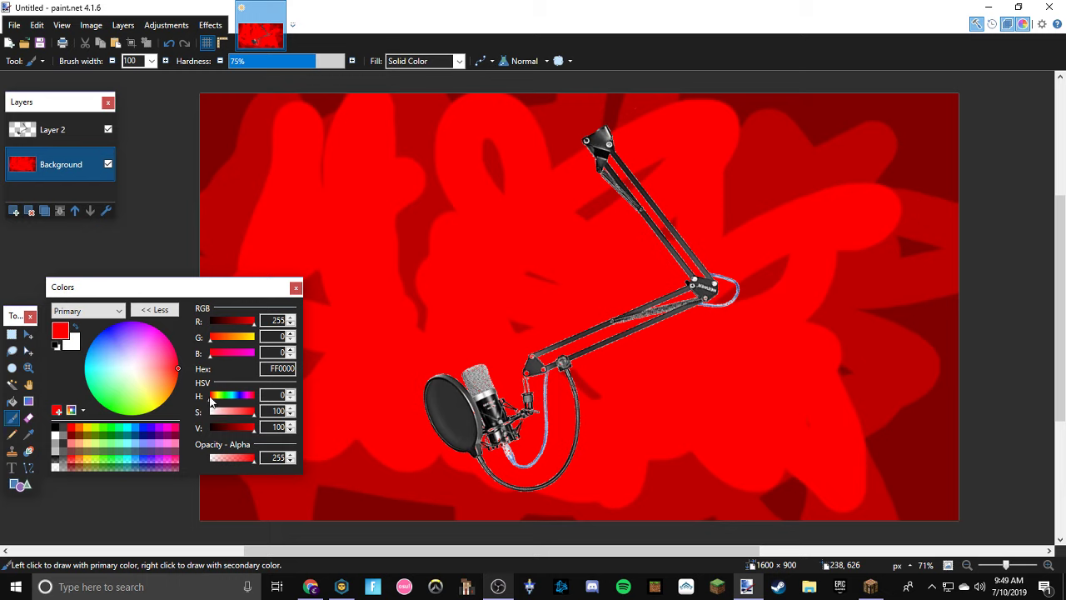
drag(210, 398, 214, 398)
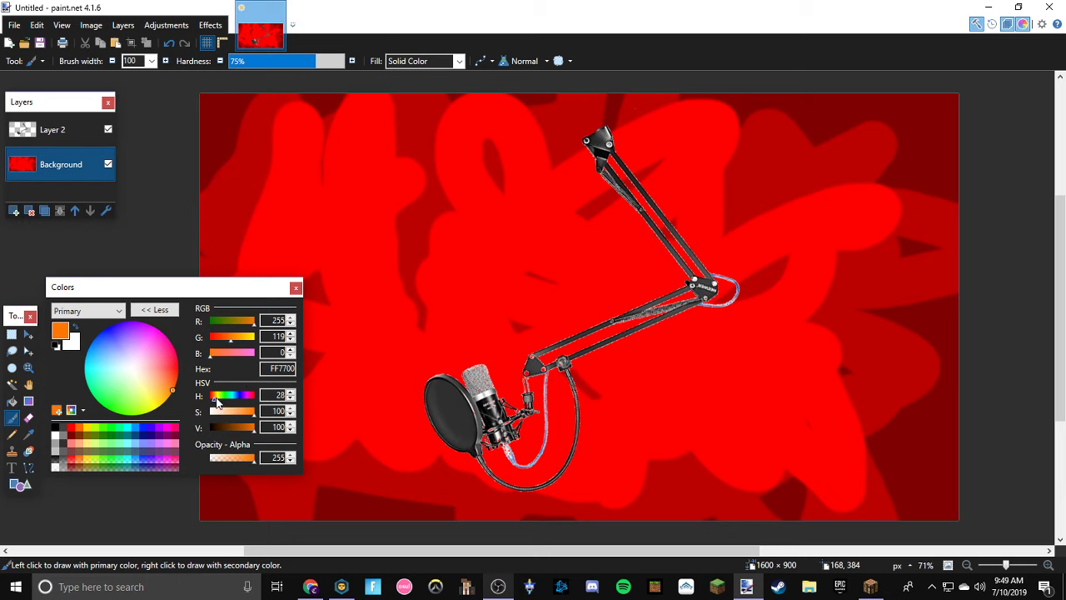
Step: Paint orange blotches at hue 22, then mix lighter orange FFBA3A with brush width 70
click(291, 399)
click(291, 398)
click(290, 399)
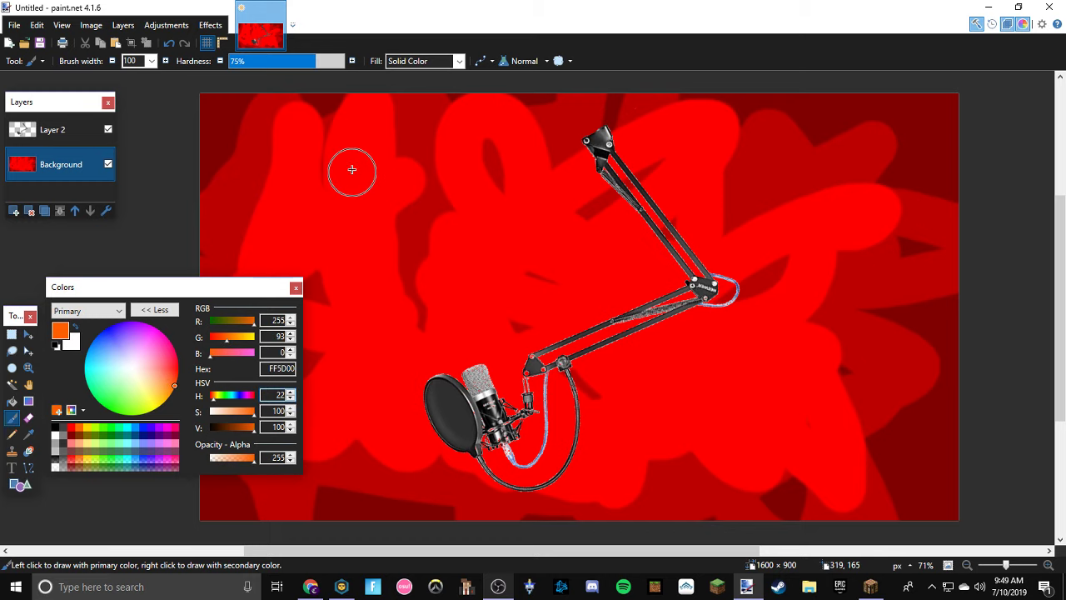
mouse_move(352, 172)
mouse_down()
mouse_move(317, 304)
mouse_move(307, 413)
mouse_move(408, 358)
mouse_move(466, 250)
mouse_move(553, 449)
mouse_move(688, 308)
mouse_move(766, 449)
mouse_move(791, 221)
mouse_move(566, 200)
mouse_move(500, 438)
mouse_up()
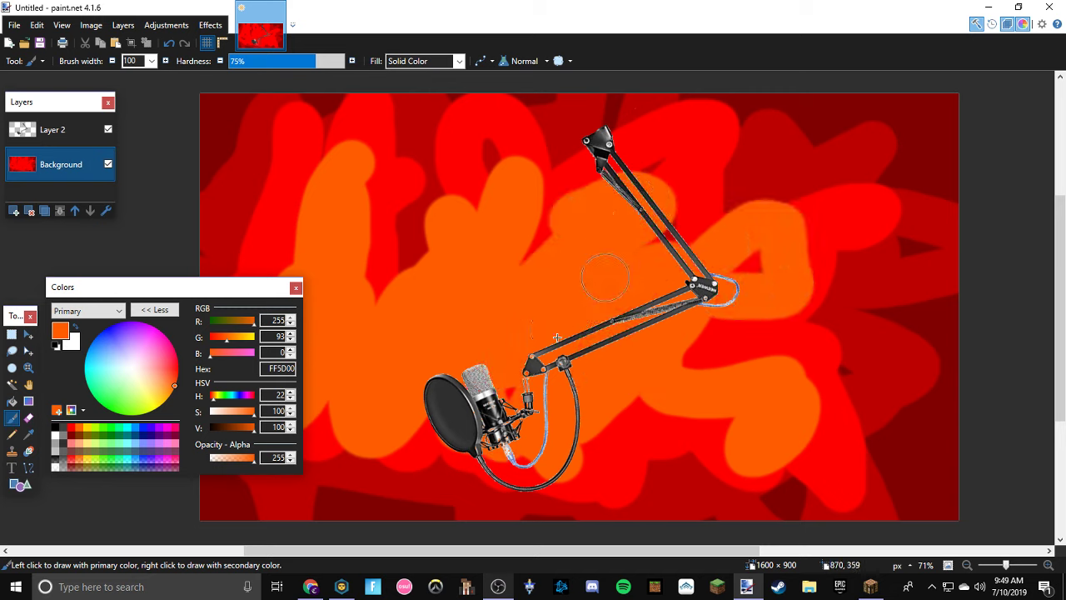
click(89, 429)
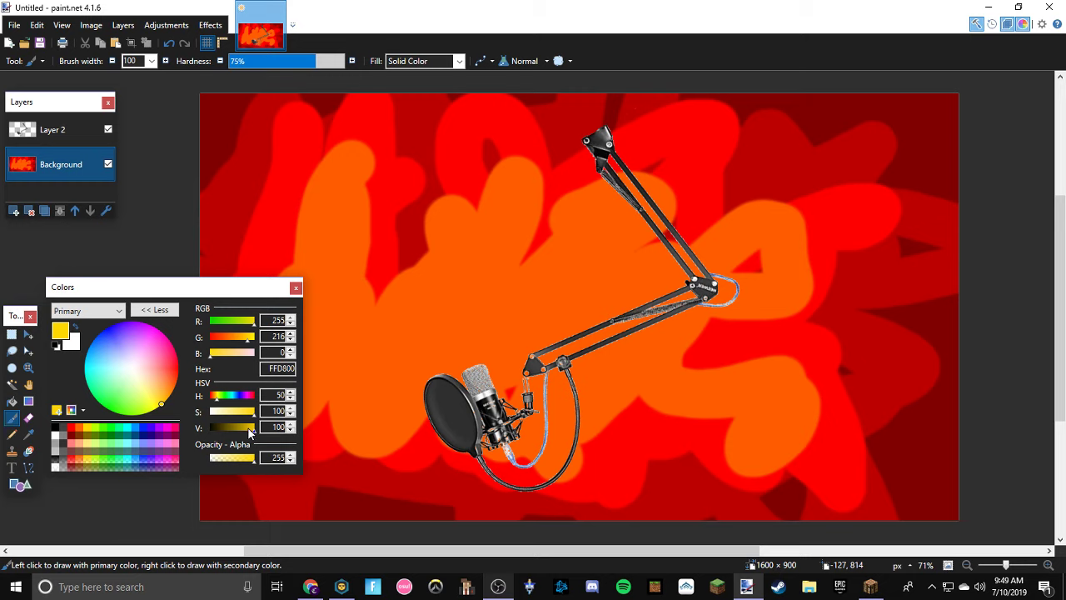
drag(253, 418, 214, 403)
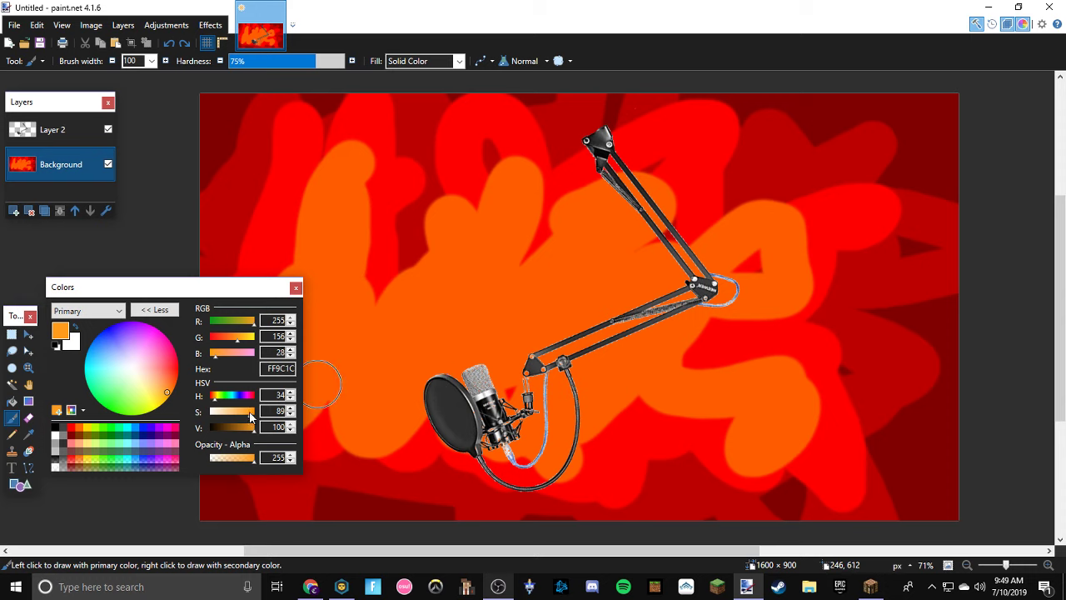
drag(249, 419, 244, 418)
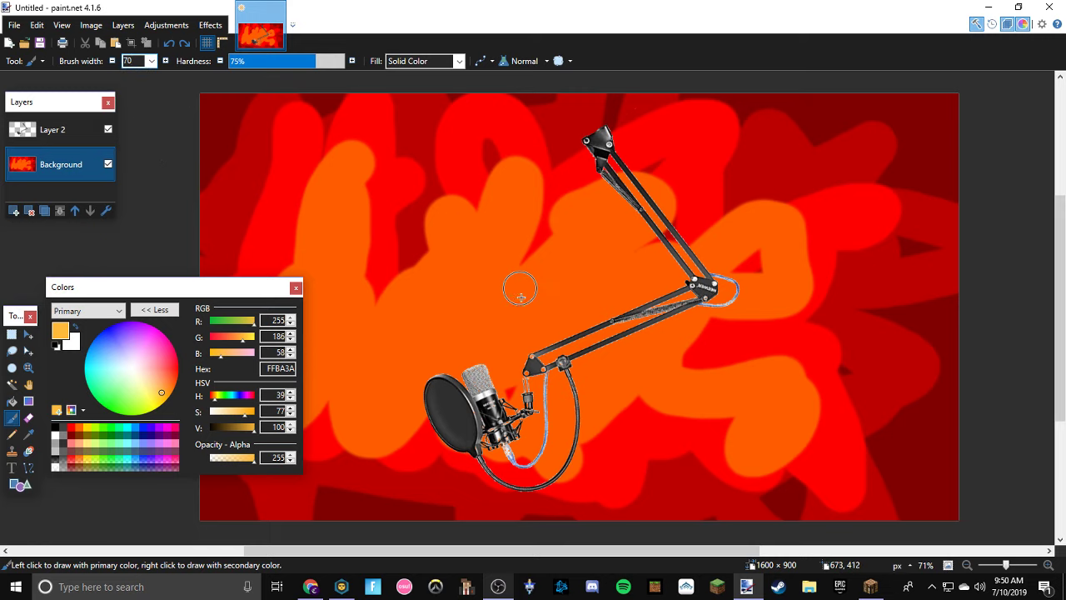
Step: Paint a light-orange FFBA3A glow around the mic head, arm, top joint, cable and pop filter
mouse_move(482, 361)
mouse_down()
mouse_move(491, 290)
mouse_move(466, 372)
mouse_move(413, 329)
mouse_move(459, 384)
mouse_move(400, 391)
mouse_move(458, 396)
mouse_move(417, 431)
mouse_move(464, 399)
mouse_move(450, 466)
mouse_move(508, 498)
mouse_move(495, 440)
mouse_move(476, 433)
mouse_move(548, 348)
mouse_move(503, 417)
mouse_move(587, 433)
mouse_up()
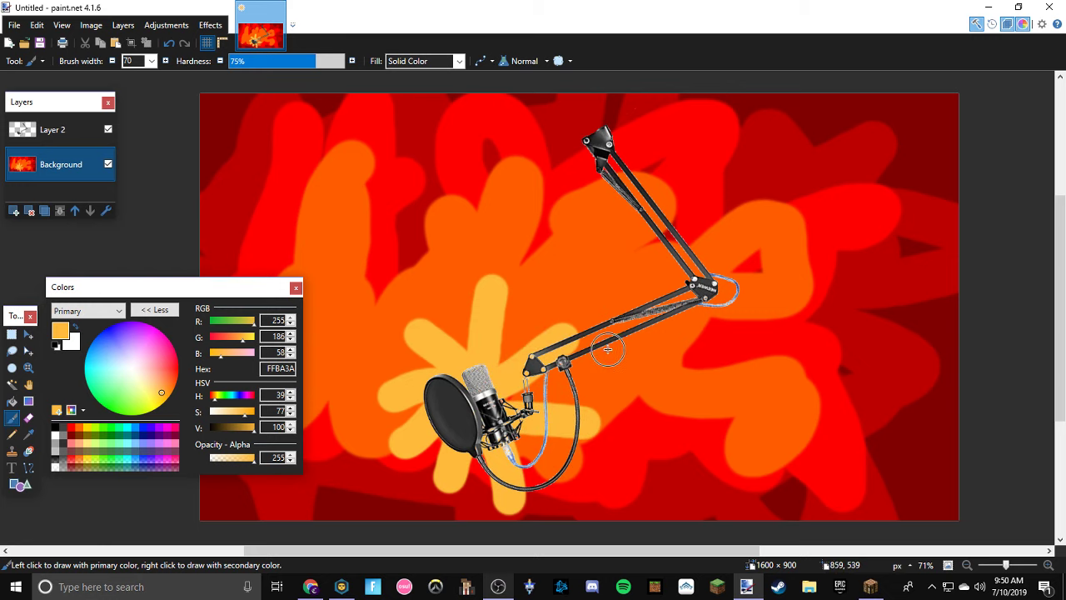
mouse_move(517, 392)
mouse_down()
mouse_move(624, 324)
mouse_move(686, 311)
mouse_move(520, 375)
mouse_up()
mouse_move(621, 334)
mouse_down()
mouse_move(567, 371)
mouse_move(556, 362)
mouse_move(573, 431)
mouse_move(562, 466)
mouse_move(530, 484)
mouse_move(503, 476)
mouse_move(451, 396)
mouse_move(433, 398)
mouse_move(468, 444)
mouse_up()
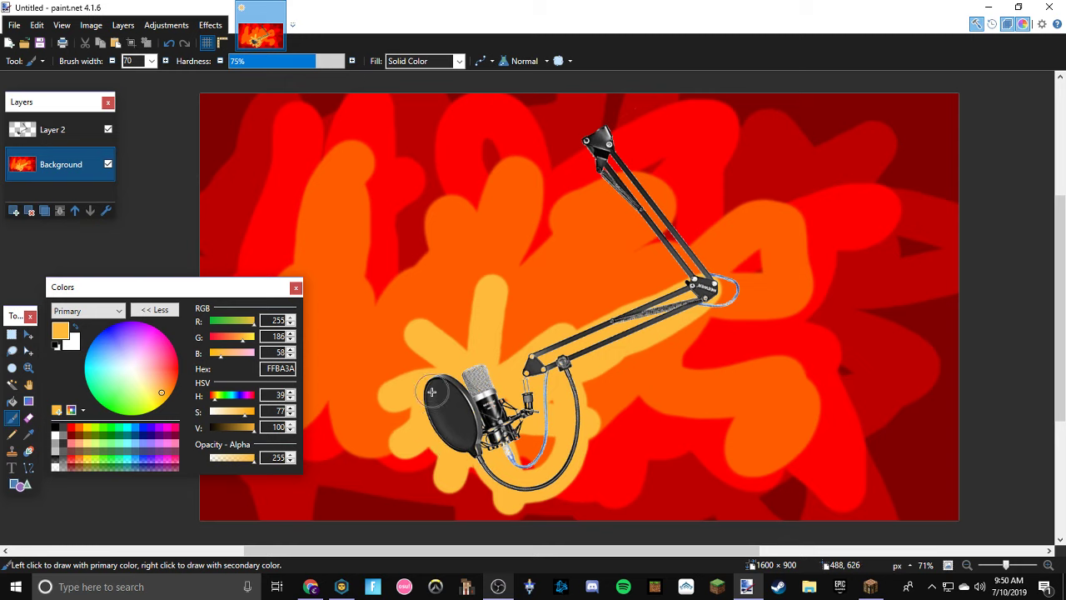
mouse_move(520, 423)
mouse_down()
mouse_move(533, 456)
mouse_move(549, 371)
mouse_up()
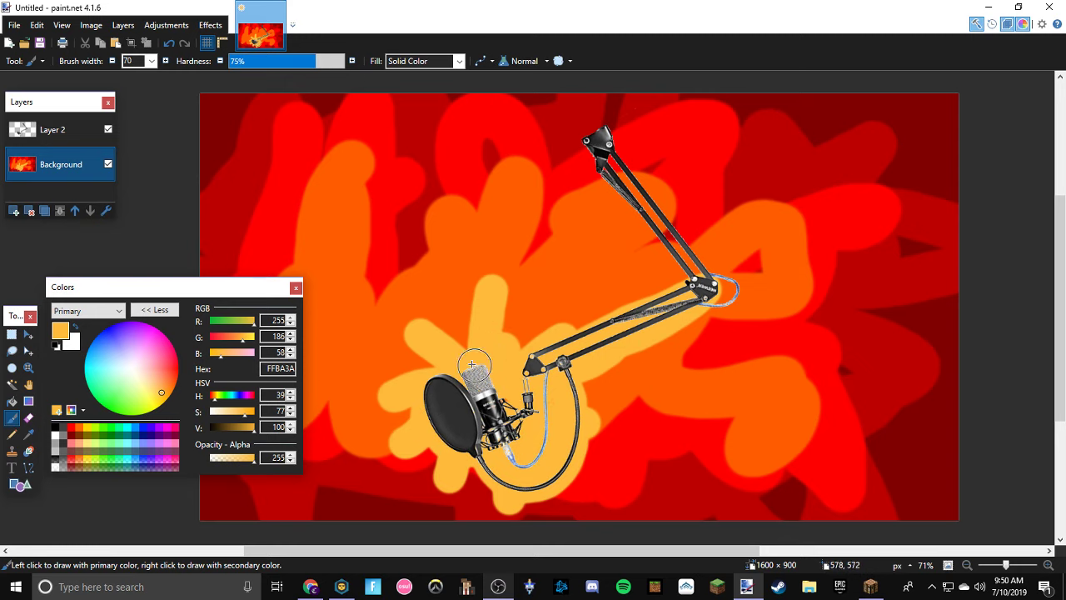
mouse_move(471, 364)
mouse_down()
mouse_move(522, 332)
mouse_move(453, 359)
mouse_move(446, 340)
mouse_move(484, 313)
mouse_up()
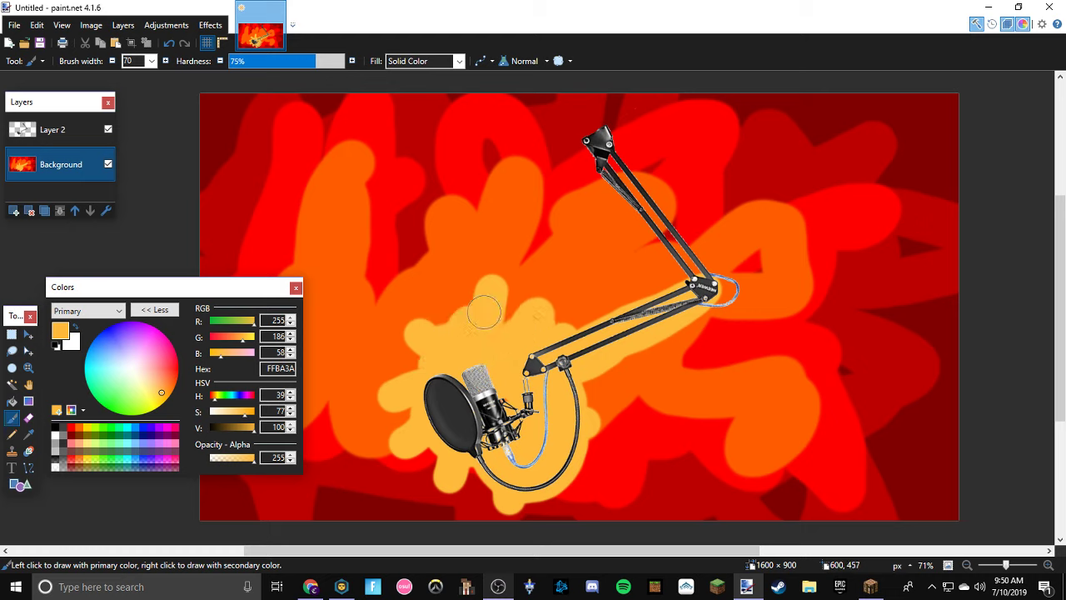
mouse_move(428, 378)
mouse_down()
mouse_move(474, 425)
mouse_move(460, 402)
mouse_move(486, 400)
mouse_up()
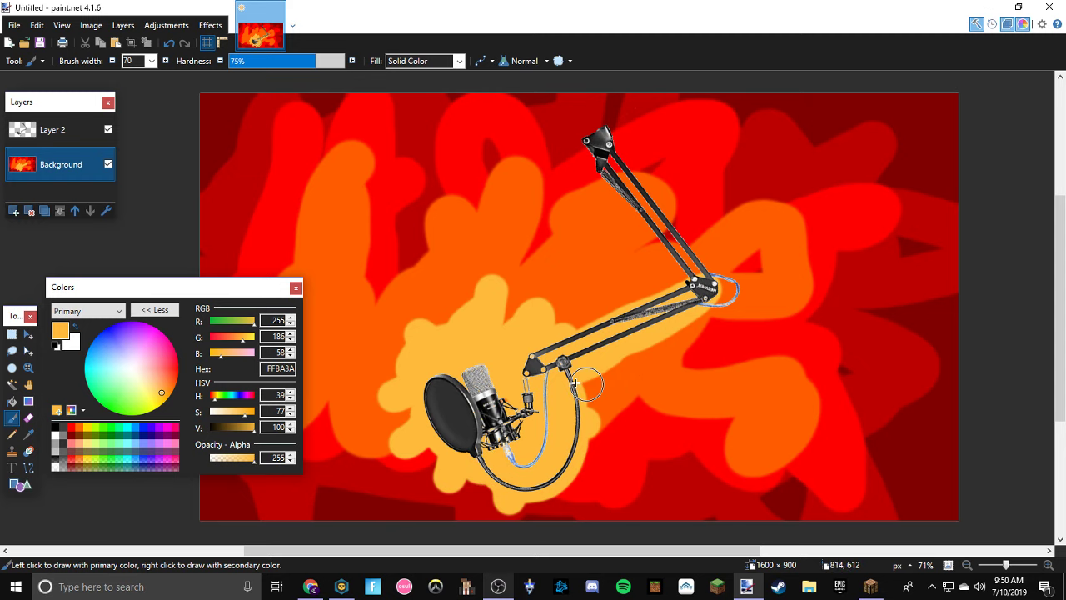
mouse_move(595, 125)
mouse_down()
mouse_move(581, 162)
mouse_move(635, 177)
mouse_move(620, 200)
mouse_move(653, 196)
mouse_move(674, 247)
mouse_move(737, 308)
mouse_move(635, 344)
mouse_move(620, 312)
mouse_move(583, 321)
mouse_move(604, 362)
mouse_move(563, 361)
mouse_up()
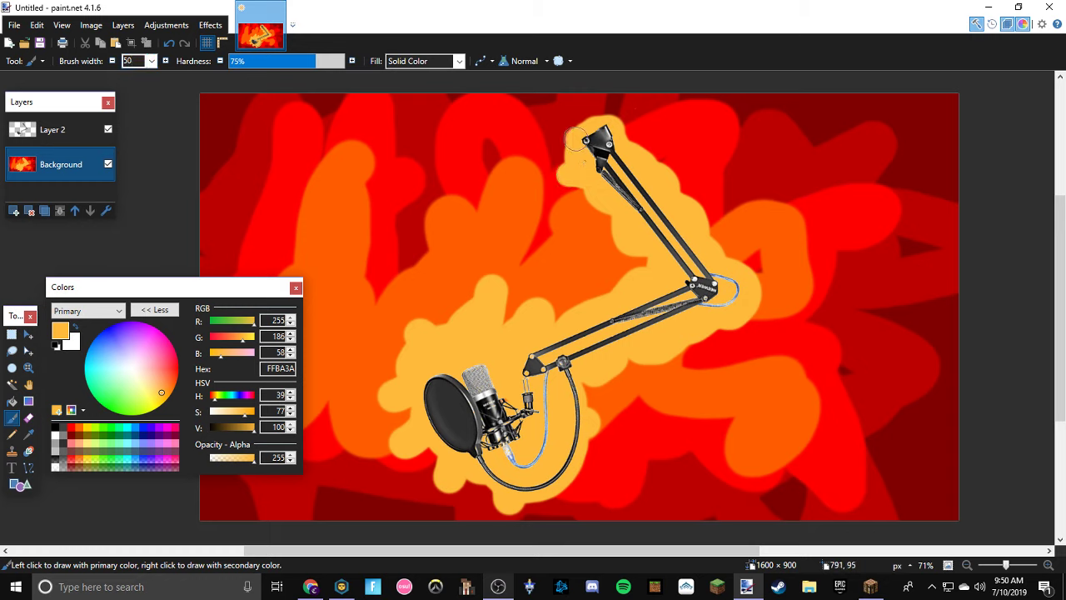
mouse_move(575, 138)
mouse_down()
mouse_move(615, 134)
mouse_move(662, 175)
mouse_move(701, 231)
mouse_move(702, 262)
mouse_move(754, 324)
mouse_move(714, 341)
mouse_move(681, 326)
mouse_move(591, 381)
mouse_up()
mouse_move(578, 430)
mouse_down()
mouse_move(587, 468)
mouse_move(436, 477)
mouse_move(399, 460)
mouse_move(422, 449)
mouse_move(407, 413)
mouse_move(432, 381)
mouse_move(391, 330)
mouse_move(442, 350)
mouse_move(526, 315)
mouse_move(560, 309)
mouse_move(587, 321)
mouse_move(637, 289)
mouse_up()
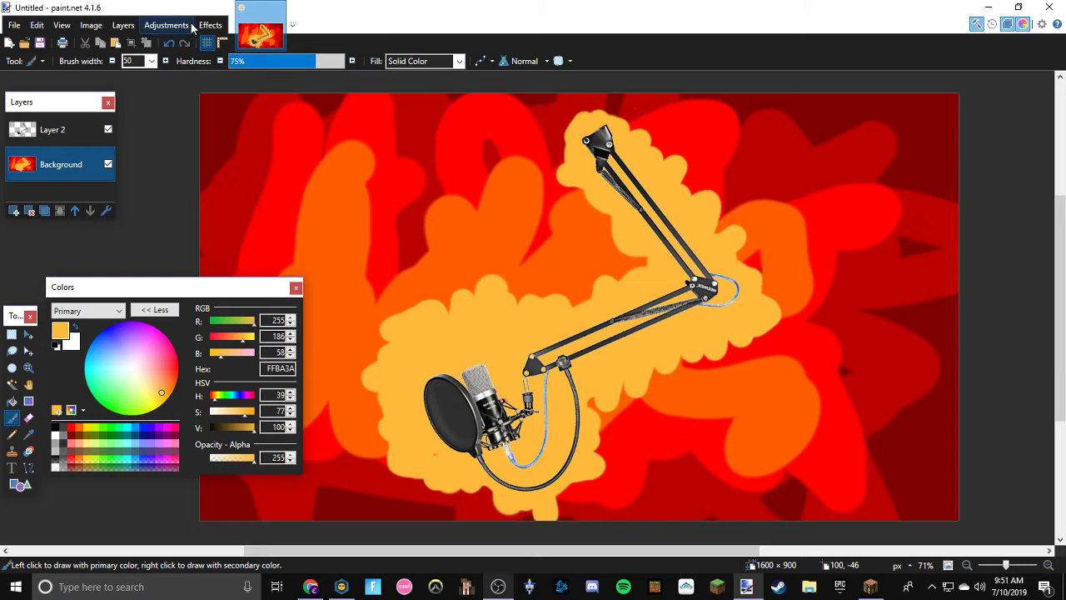
Step: Apply a Fragment blur to the Background: count 50, distance 64, rotation 117.47
click(107, 130)
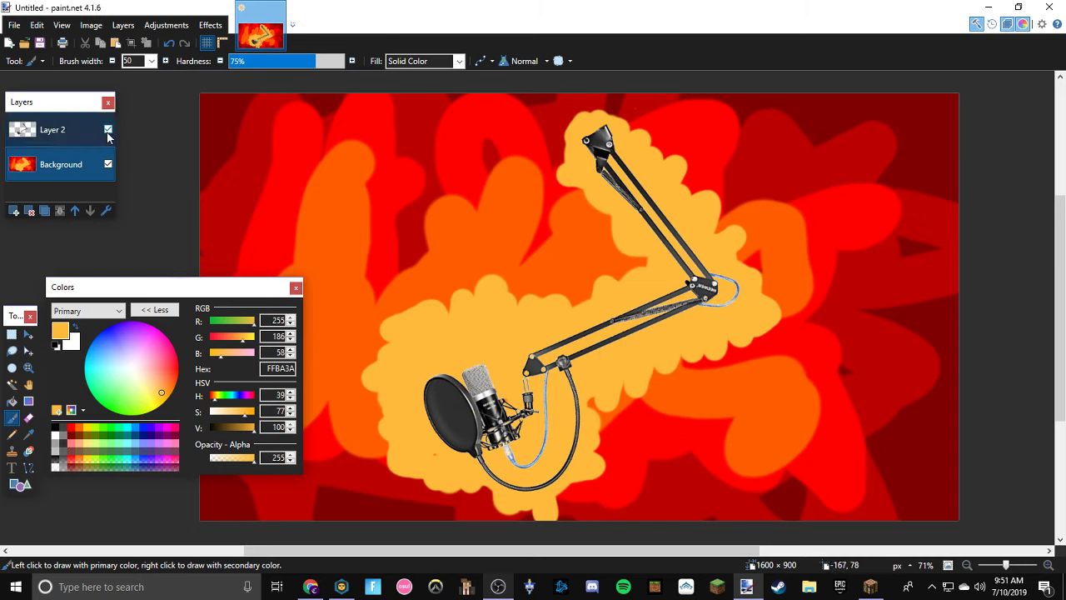
click(107, 130)
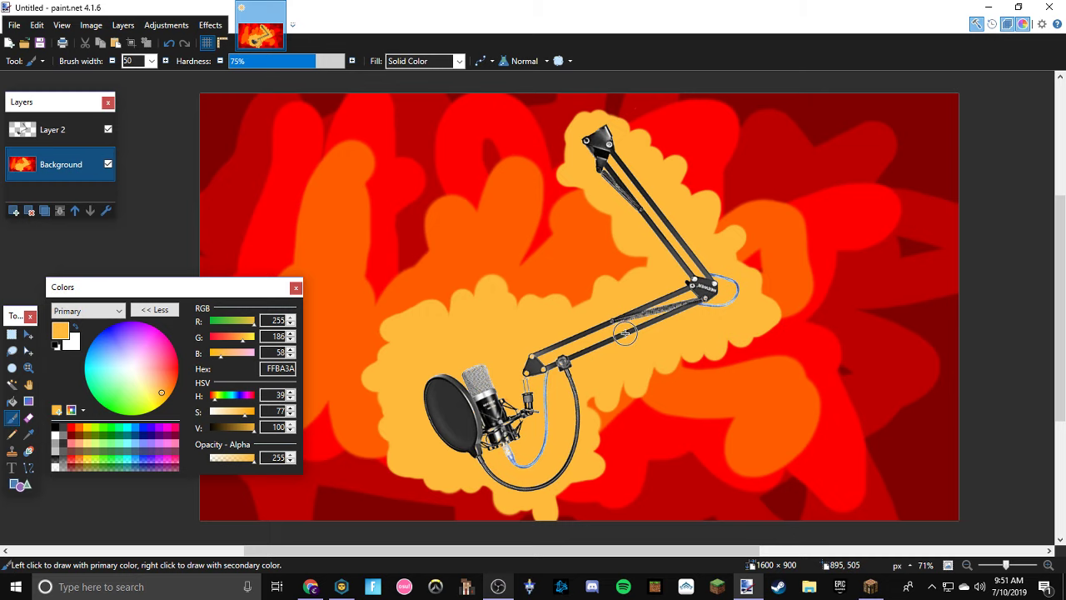
click(216, 26)
mouse_move(237, 59)
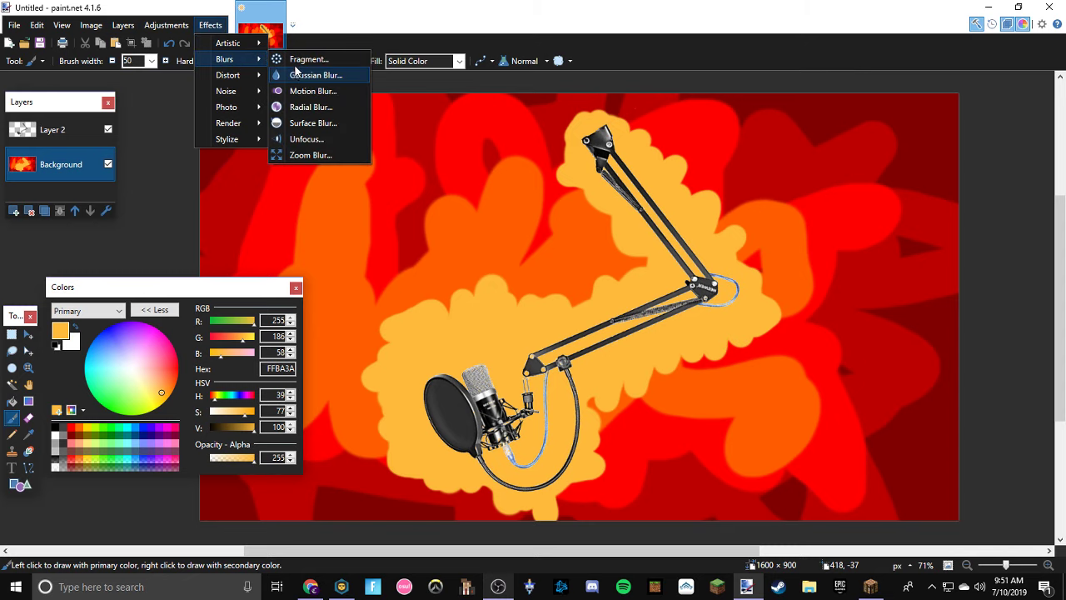
click(300, 60)
drag(509, 208, 774, 114)
drag(778, 230, 871, 188)
drag(805, 185, 704, 191)
drag(706, 193, 837, 147)
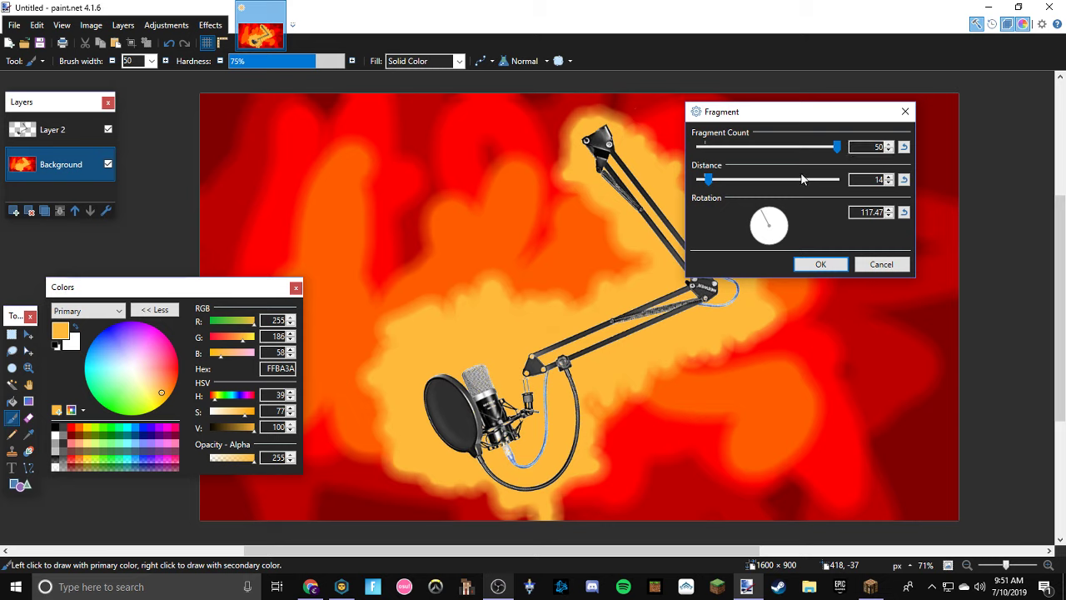
drag(708, 183, 744, 183)
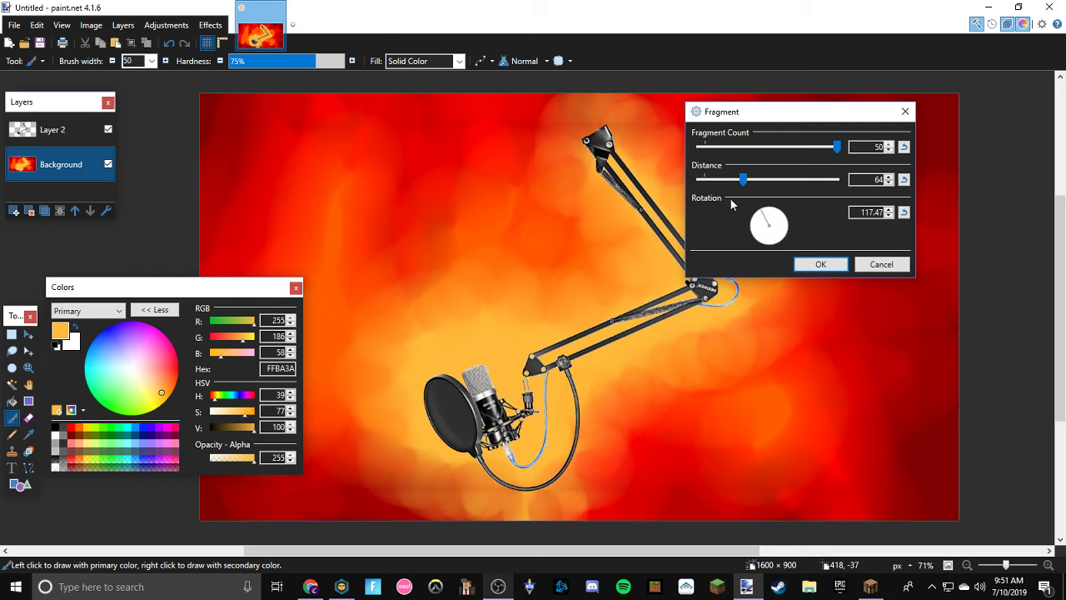
click(820, 264)
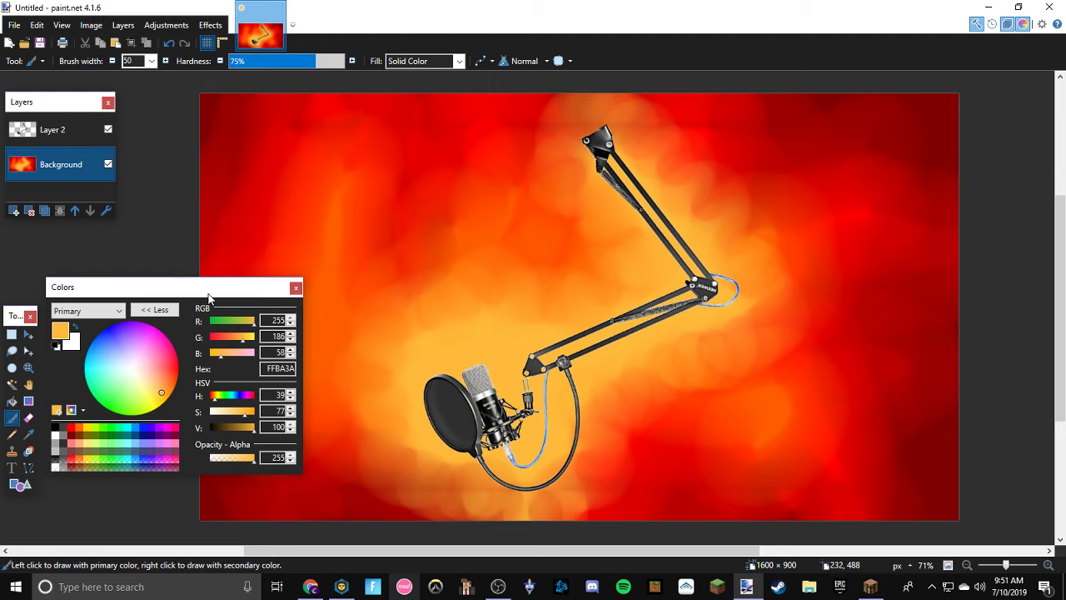
Step: Save the flattened image to the Desktop as JPEG 'thumbnail' at quality 95, then minimise paint.net
click(151, 310)
click(15, 25)
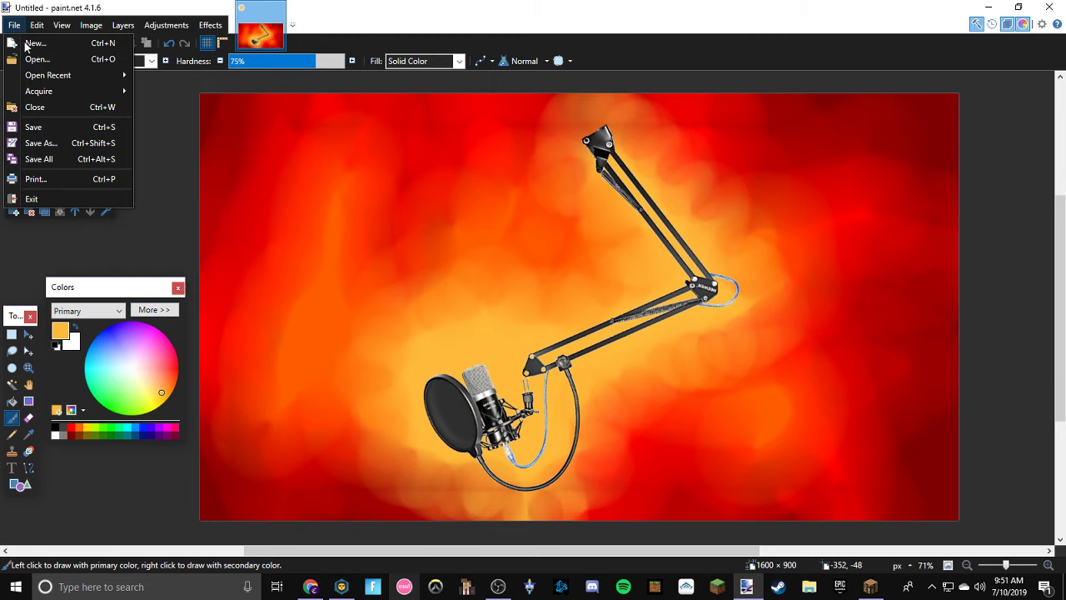
click(37, 143)
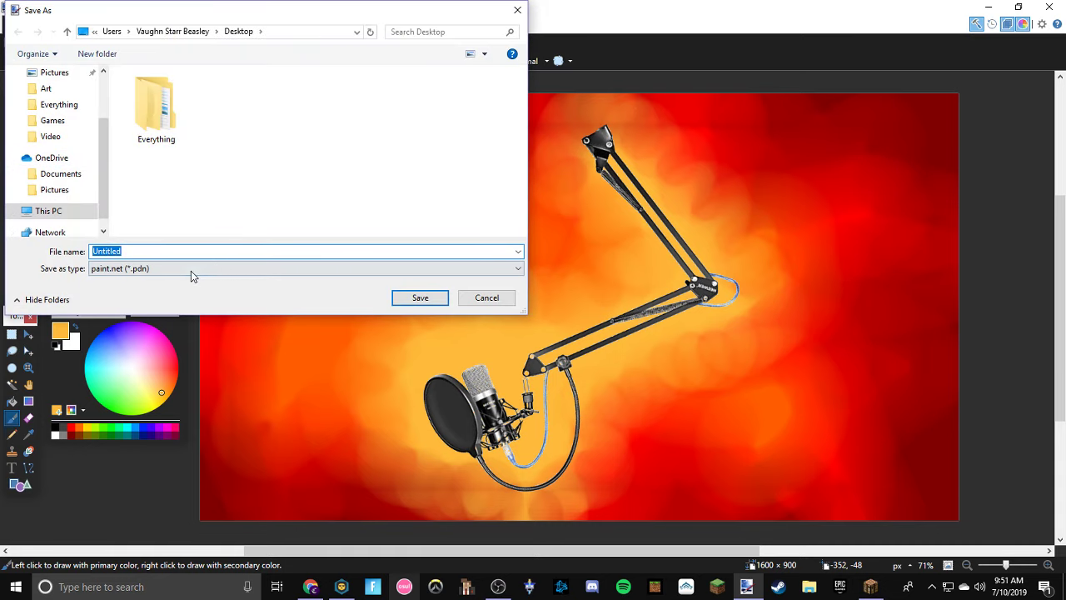
click(193, 270)
click(133, 312)
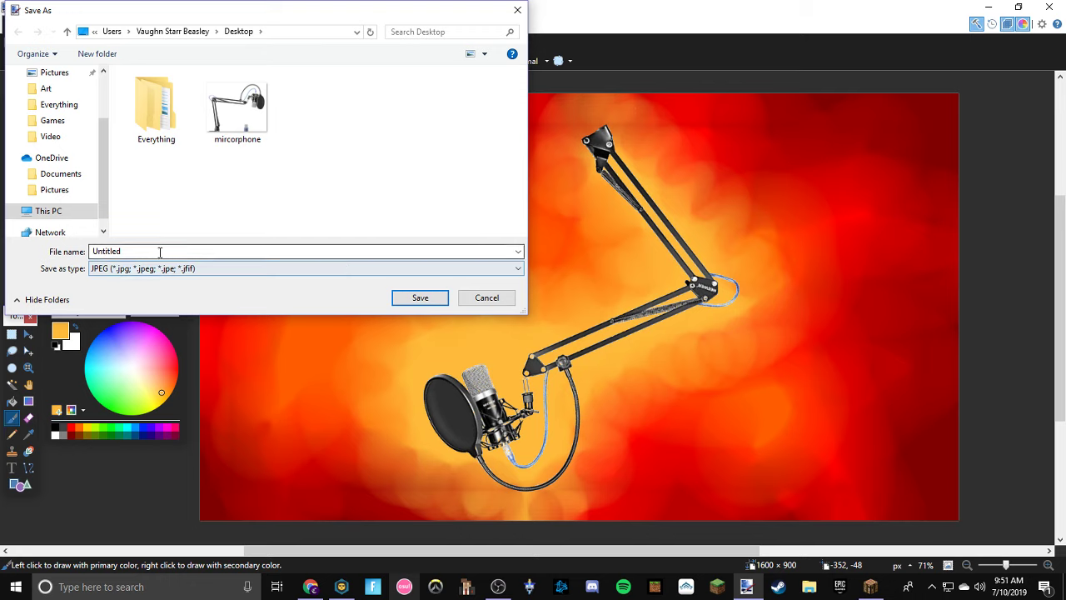
double_click(158, 252)
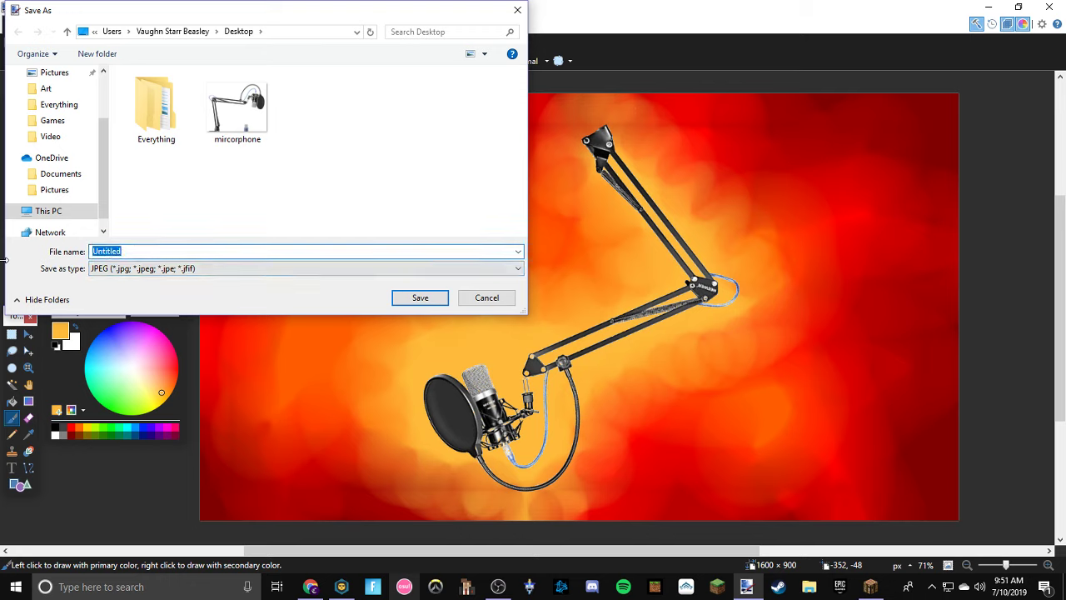
text(thumbnail)
key(Return)
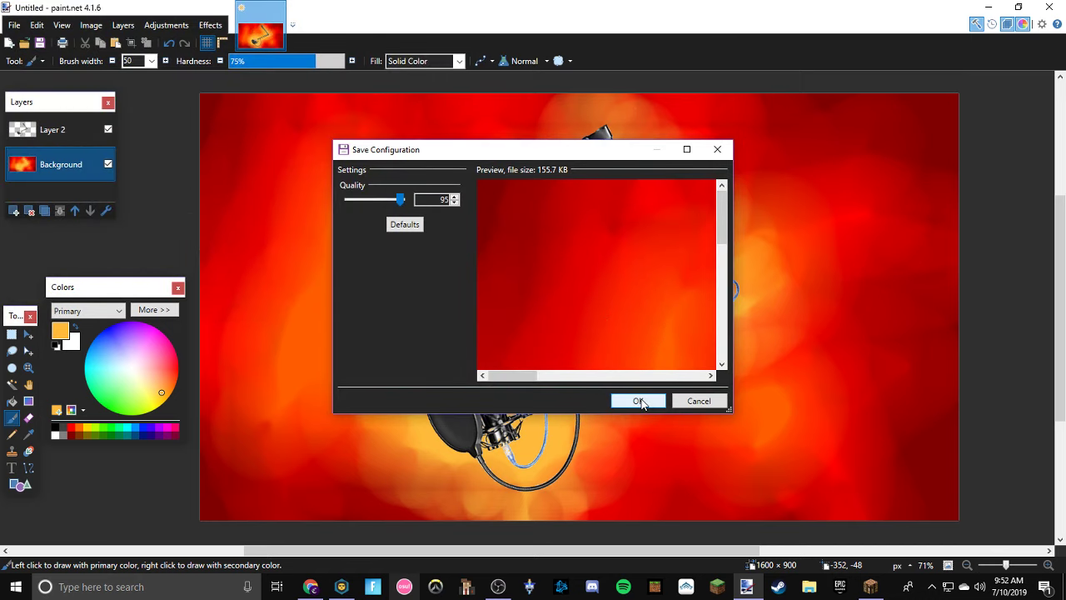
click(638, 401)
click(578, 336)
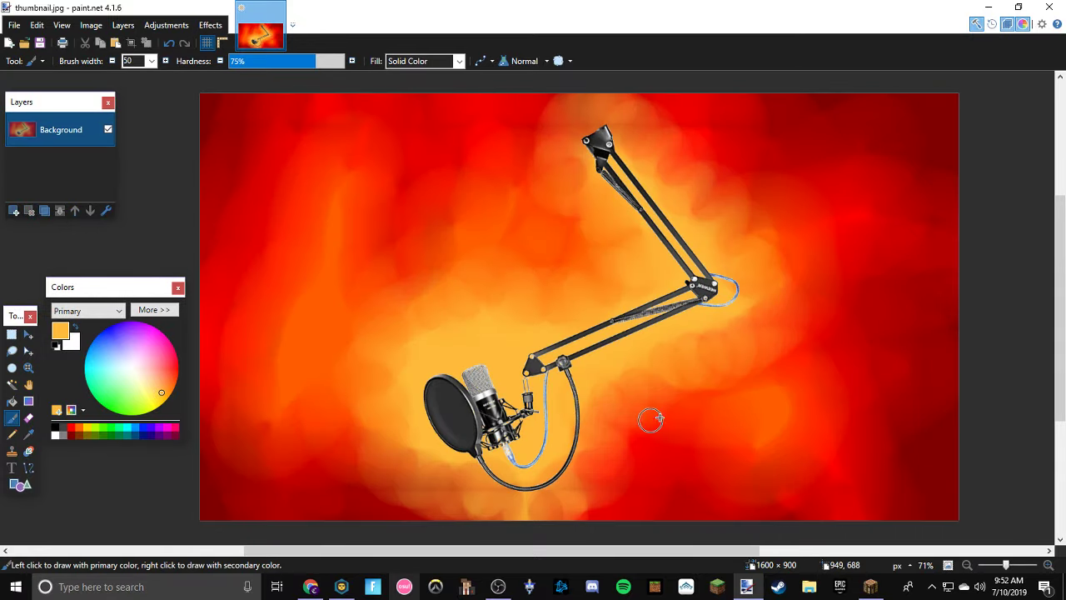
key(super+d)
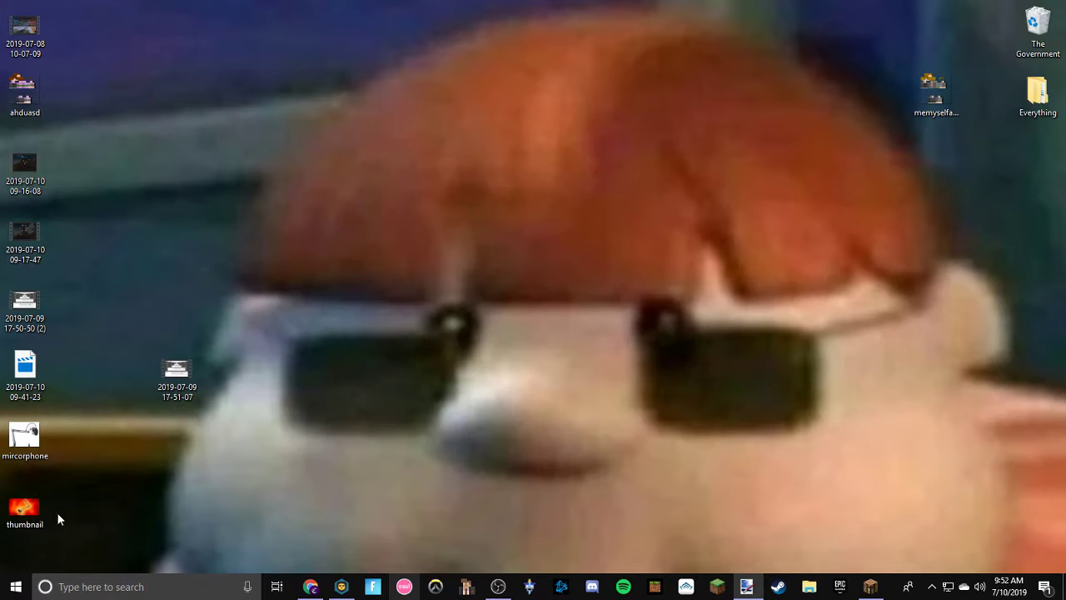
Step: Close the Amazon tab and upload thumbnail.jpg as the video's custom thumbnail
drag(58, 515, 475, 11)
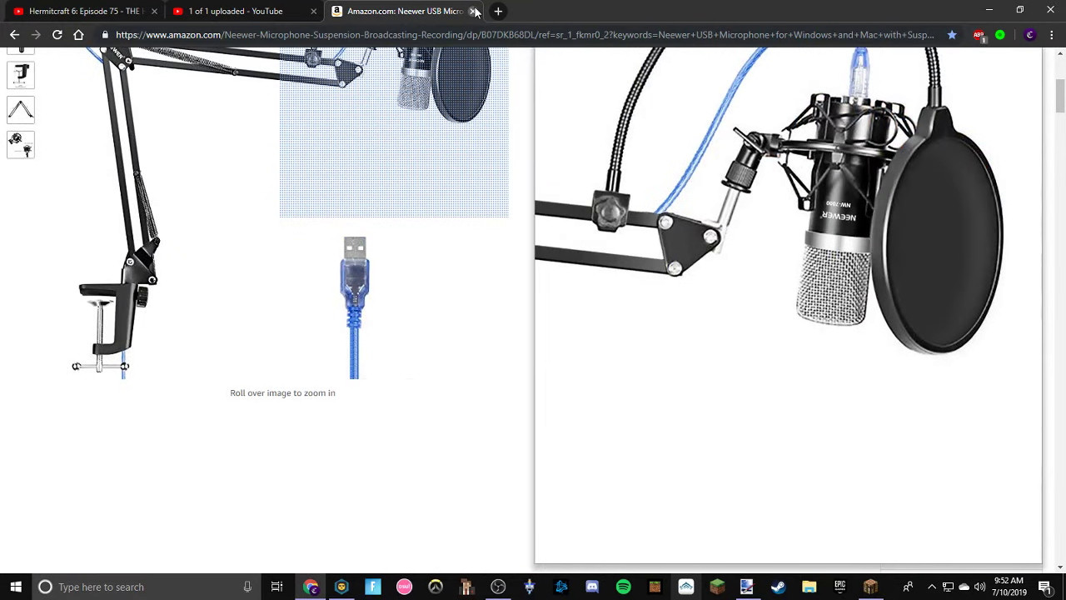
click(473, 11)
scroll(557, 500, down, 2)
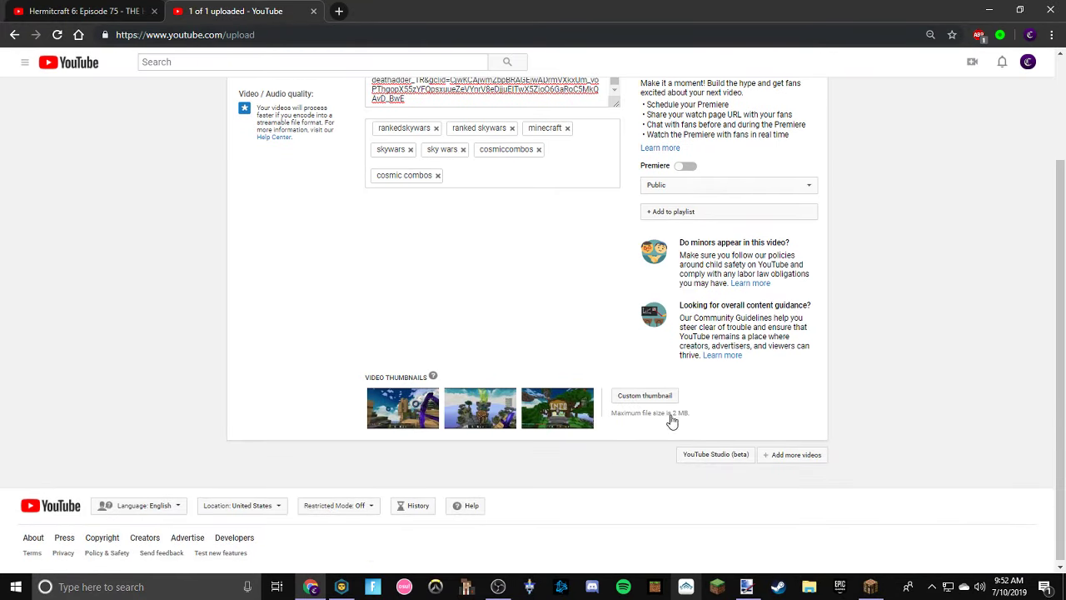
click(657, 399)
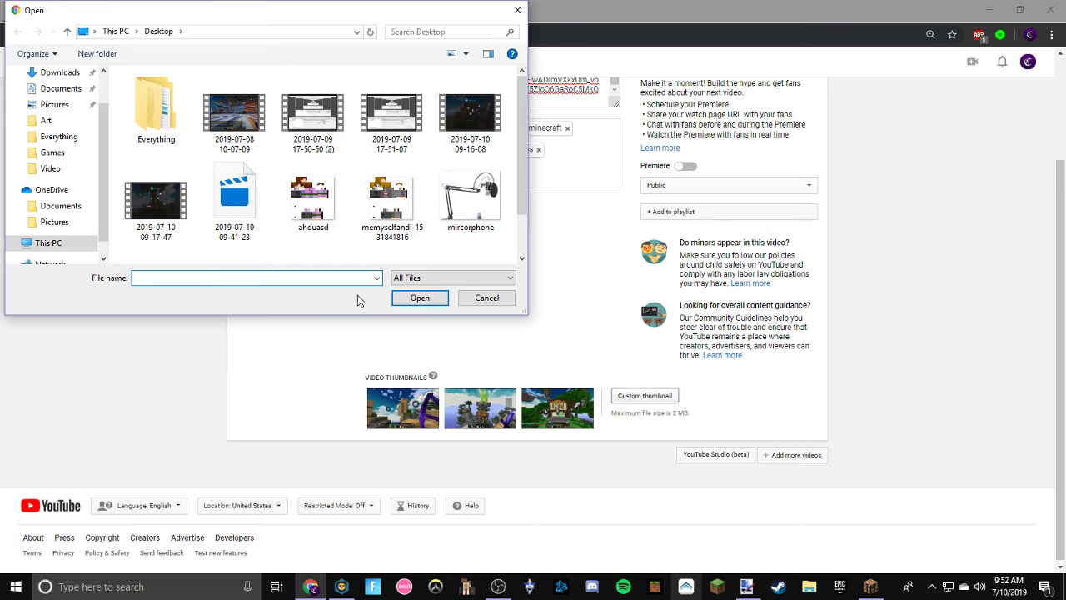
scroll(470, 199, down, 1)
double_click(168, 226)
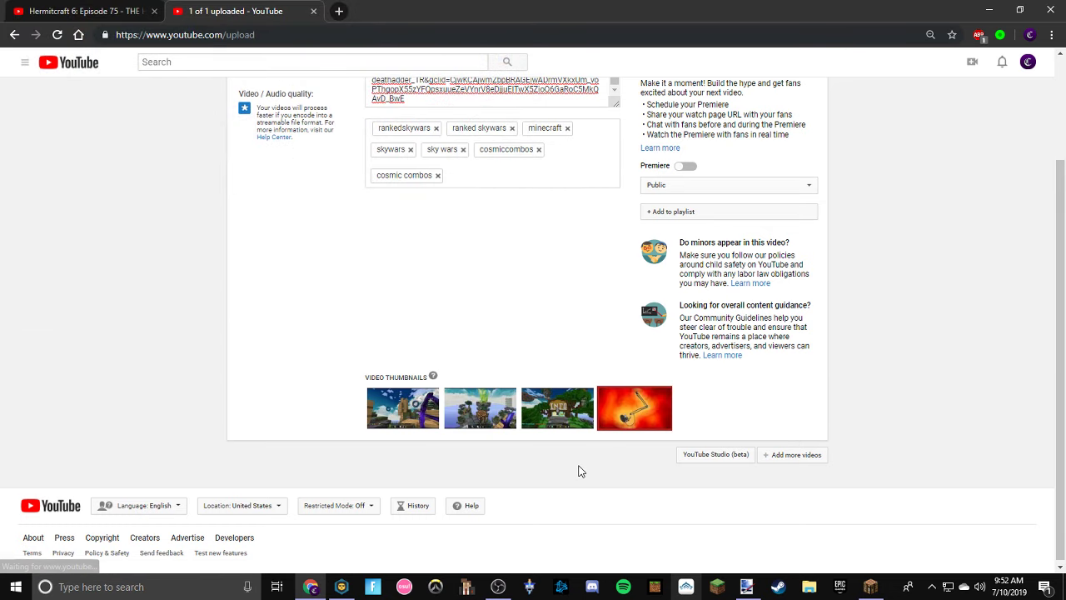
Step: Publish the microphone video with its new thumbnail
scroll(580, 471, up, 2)
scroll(649, 487, down, 2)
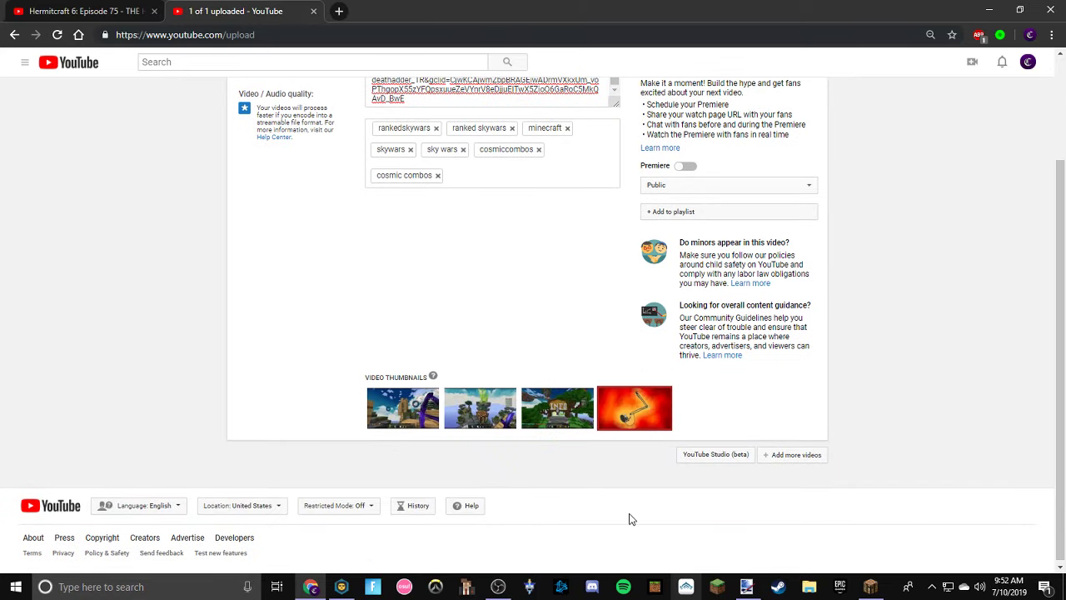
scroll(630, 518, up, 2)
click(795, 101)
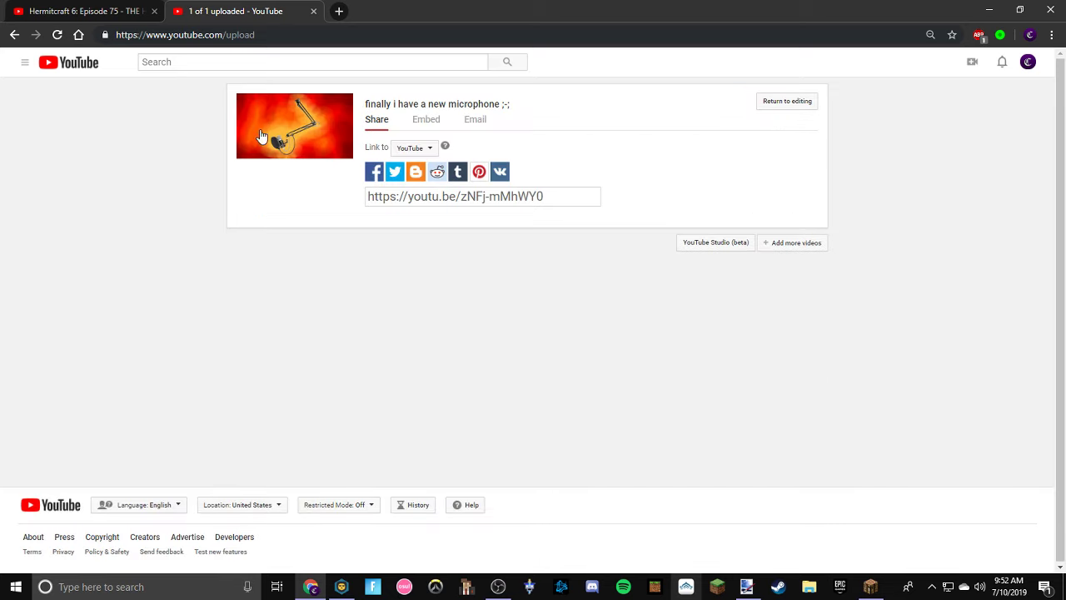
Step: Detour briefly to the Google Account page, then open Your channel and scroll to the new upload
click(1026, 65)
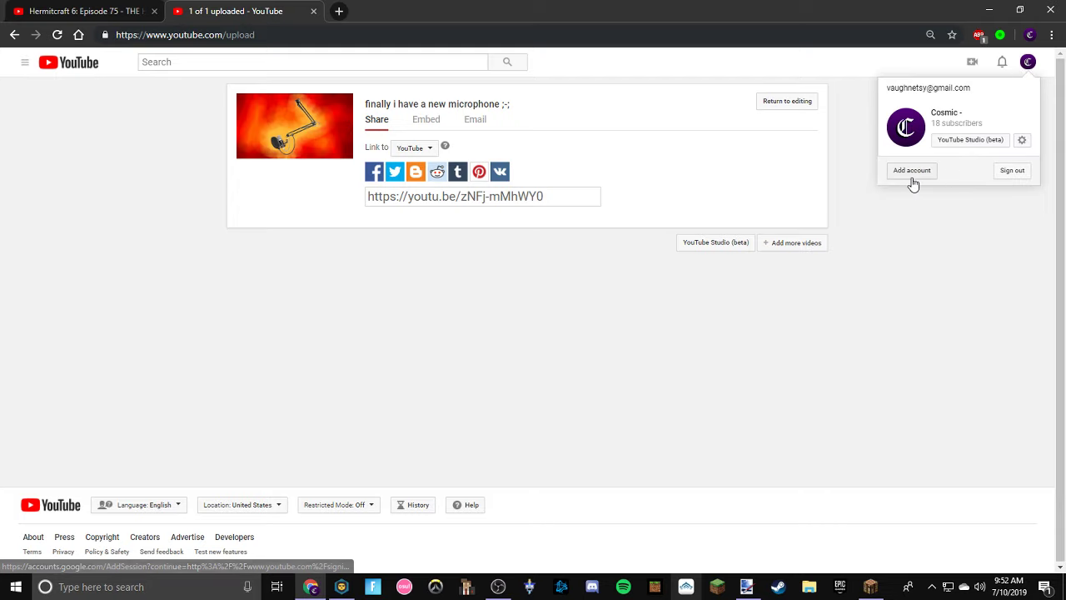
click(930, 99)
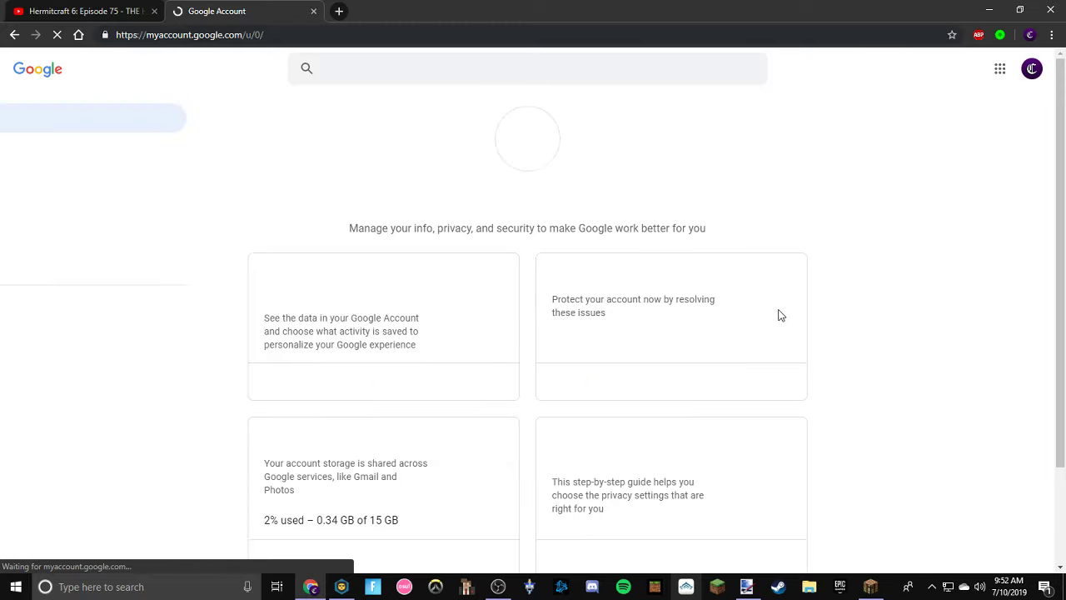
key(alt+Left)
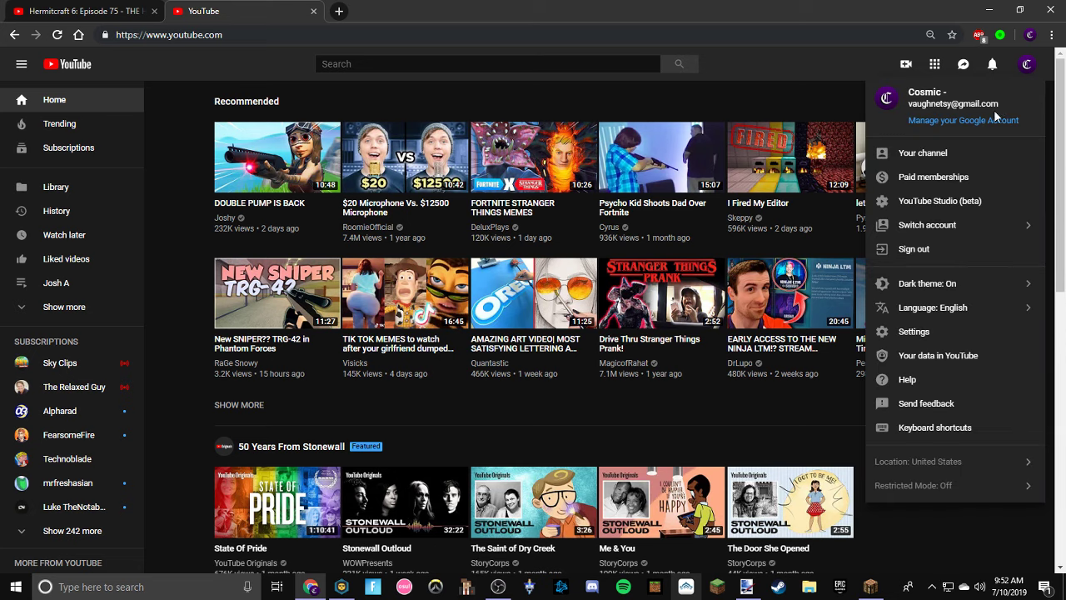
click(994, 107)
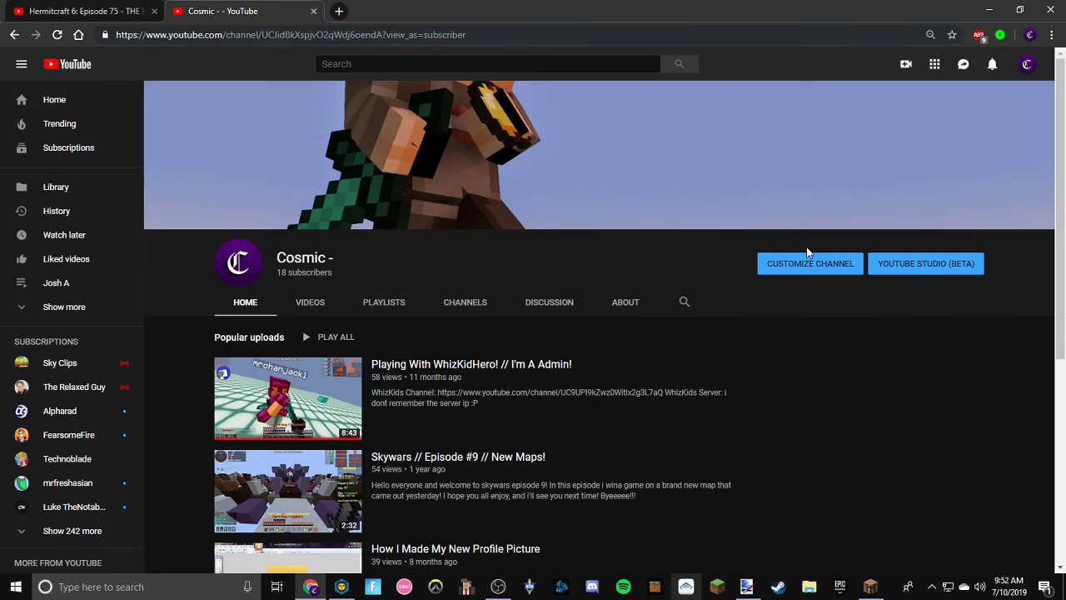
scroll(652, 493, down, 4)
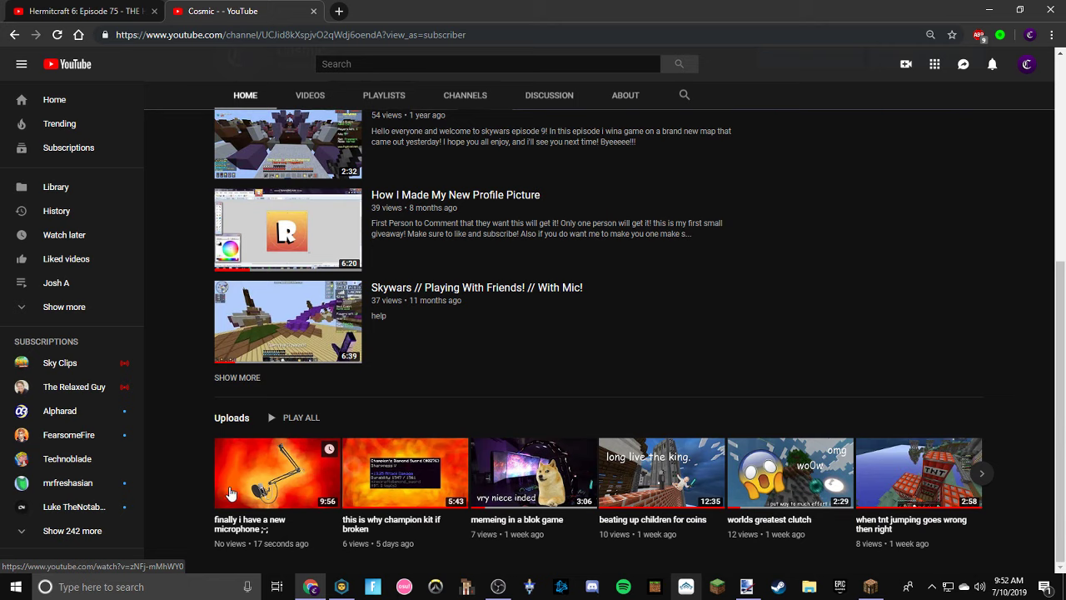